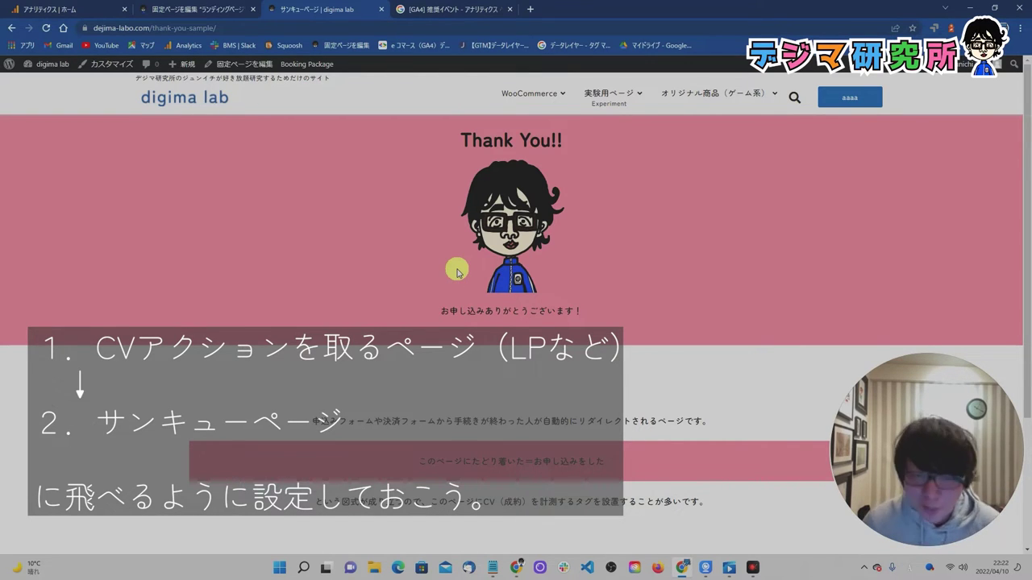
- Switch to Google Analytics, open the event settings of the GA4 property and start a new custom event
click(76, 10)
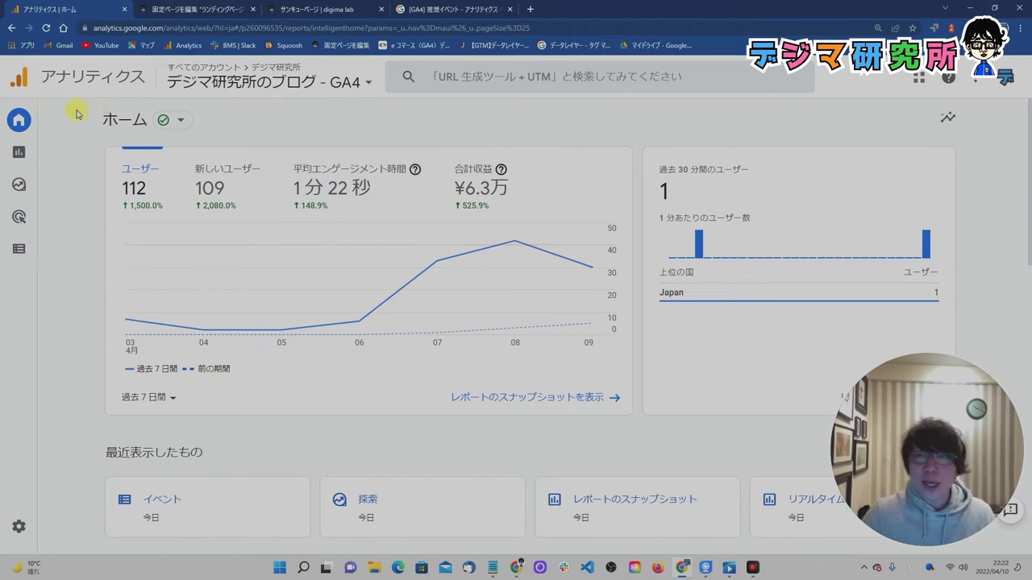
mouse_move(21, 190)
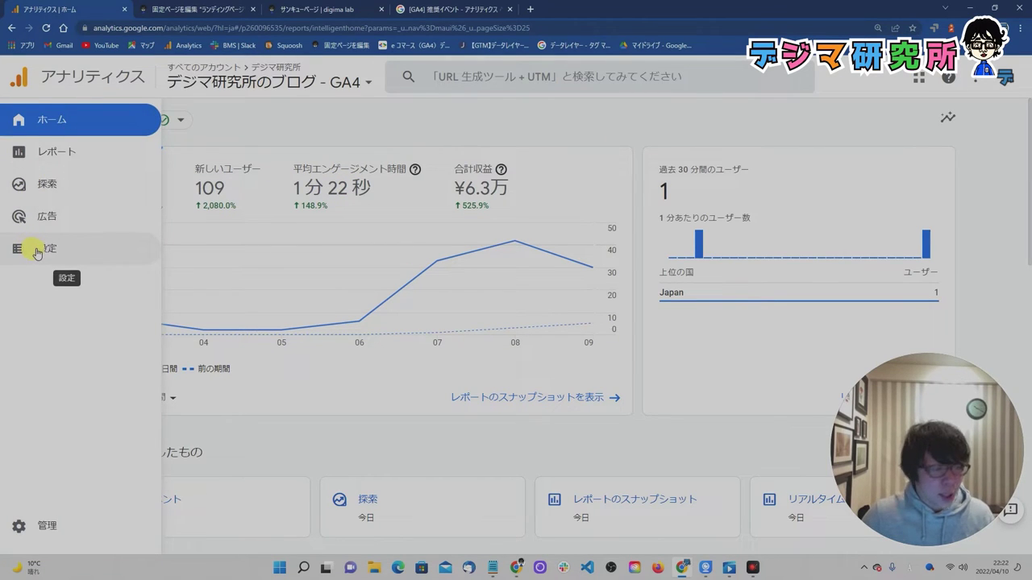
click(79, 255)
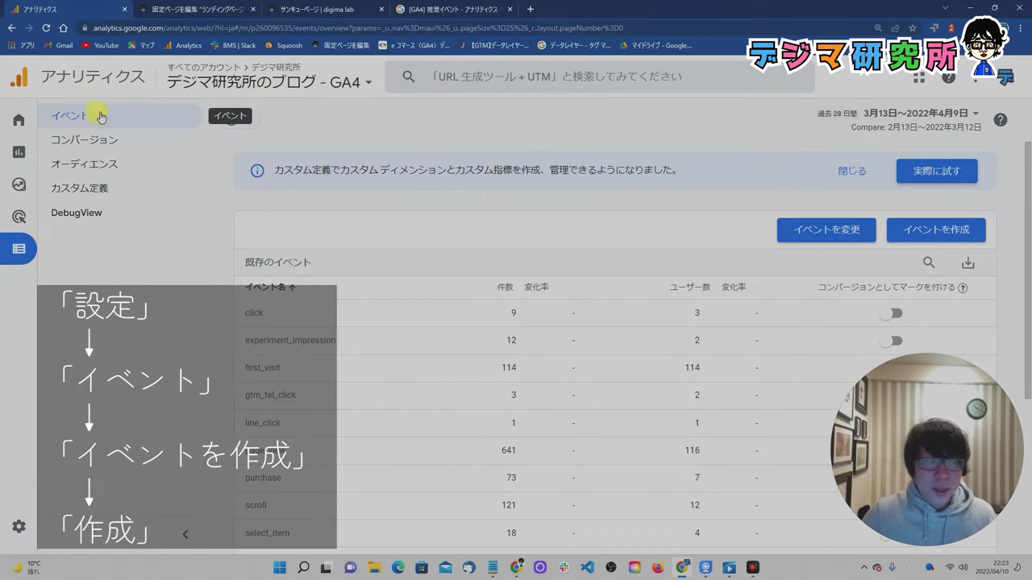
click(133, 116)
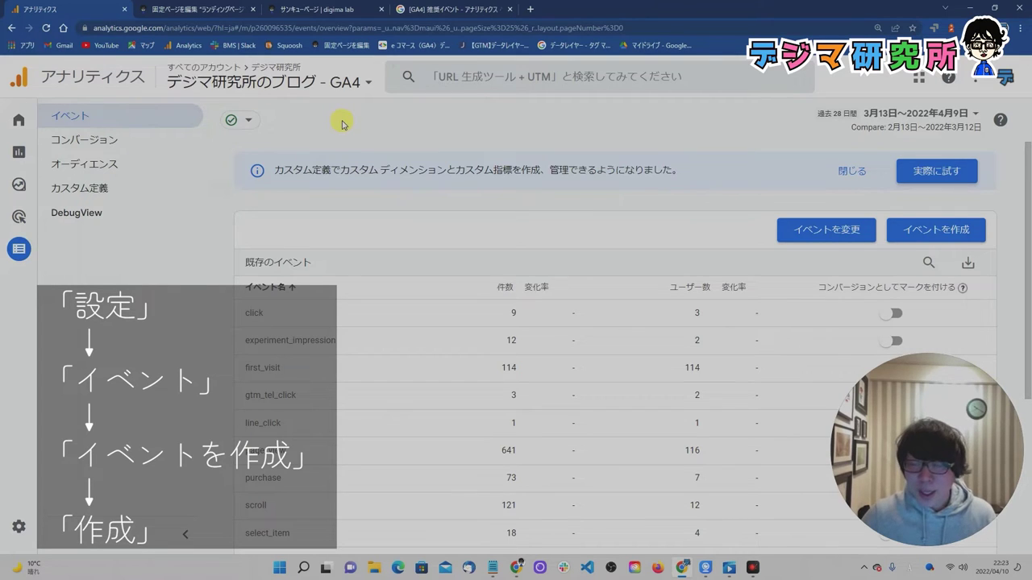
click(920, 235)
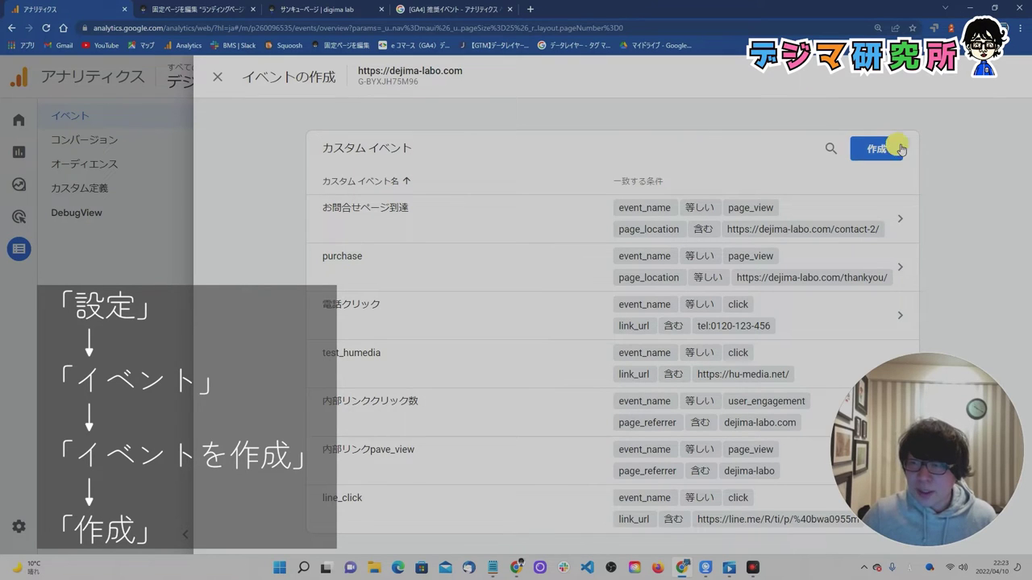
click(856, 148)
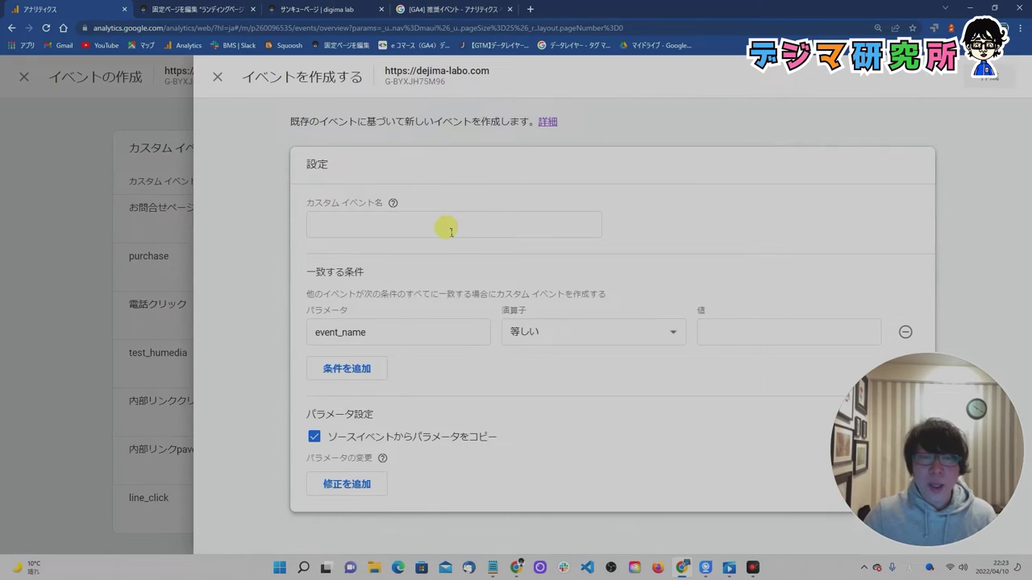
- Look through the suggested event names for the new custom event
click(450, 230)
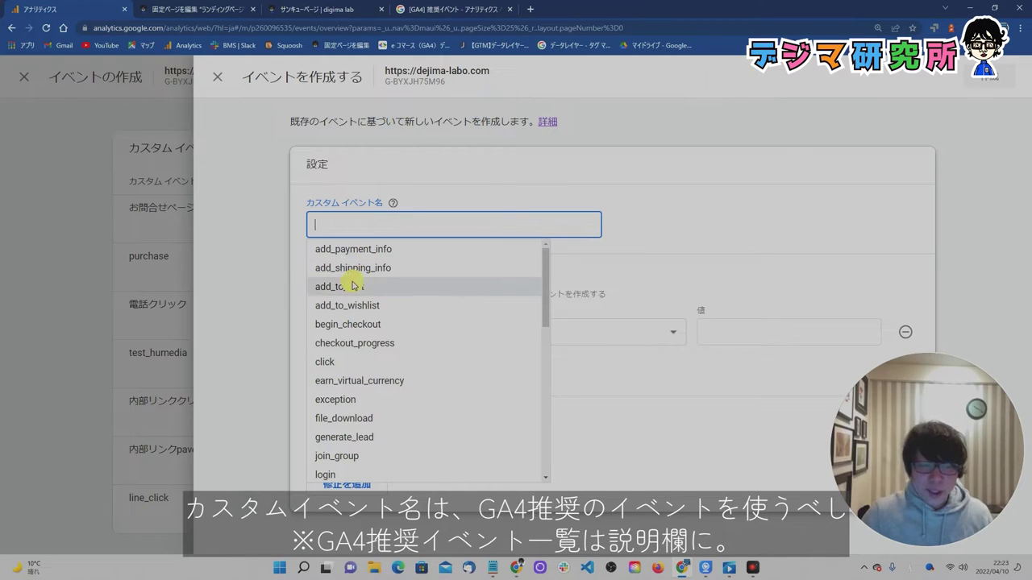
scroll(345, 266, down, 2)
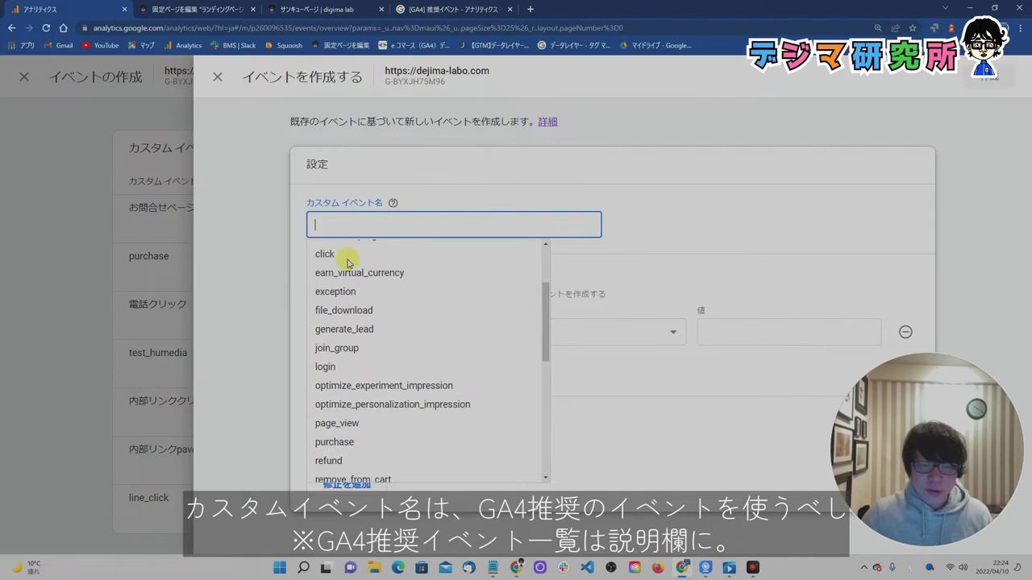
scroll(347, 265, down, 6)
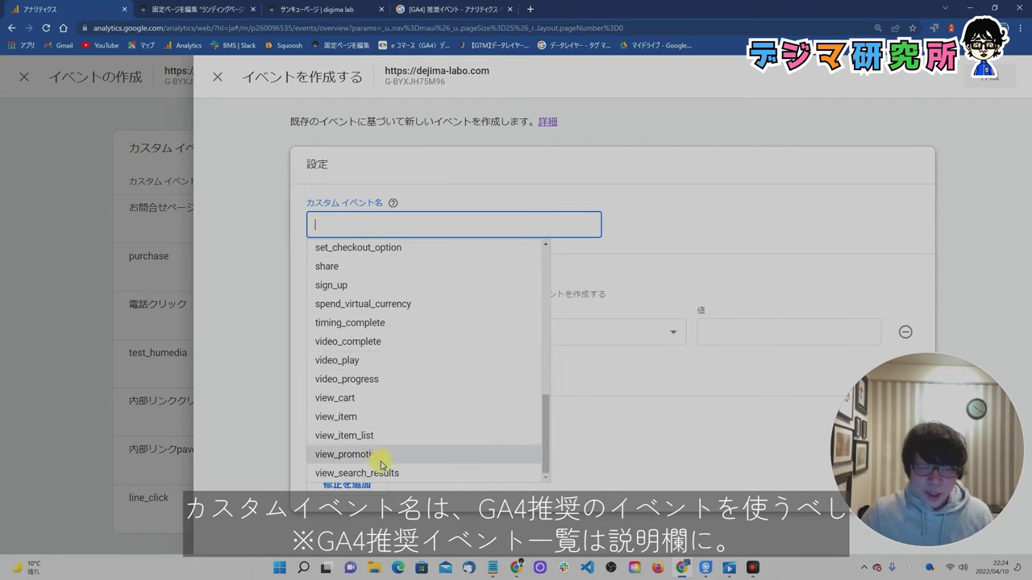
scroll(381, 465, up, 8)
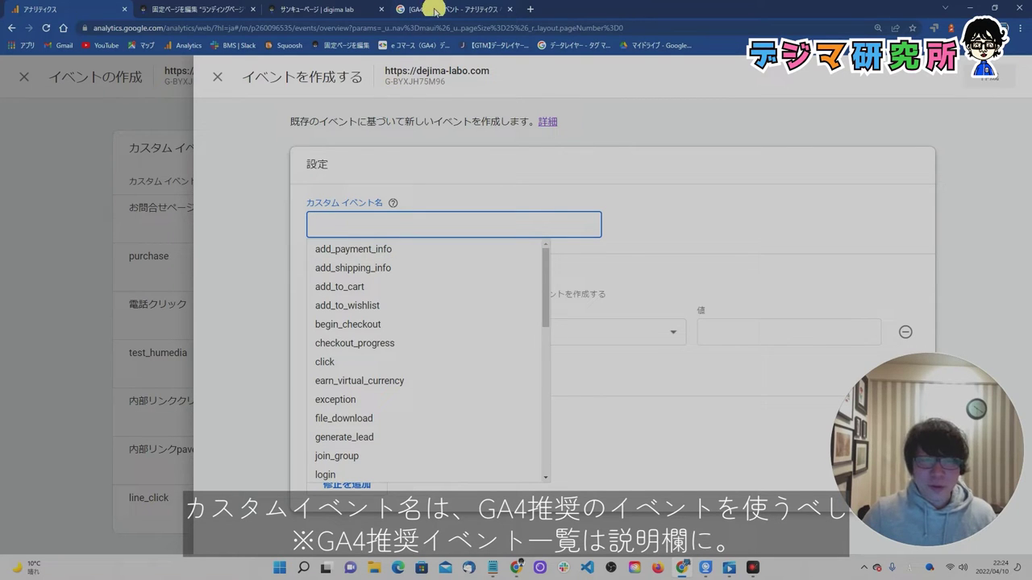
- Switch to the Analytics Help article on GA4 recommended events and review its introduction and the event table for all properties
click(430, 8)
scroll(224, 154, up, 2)
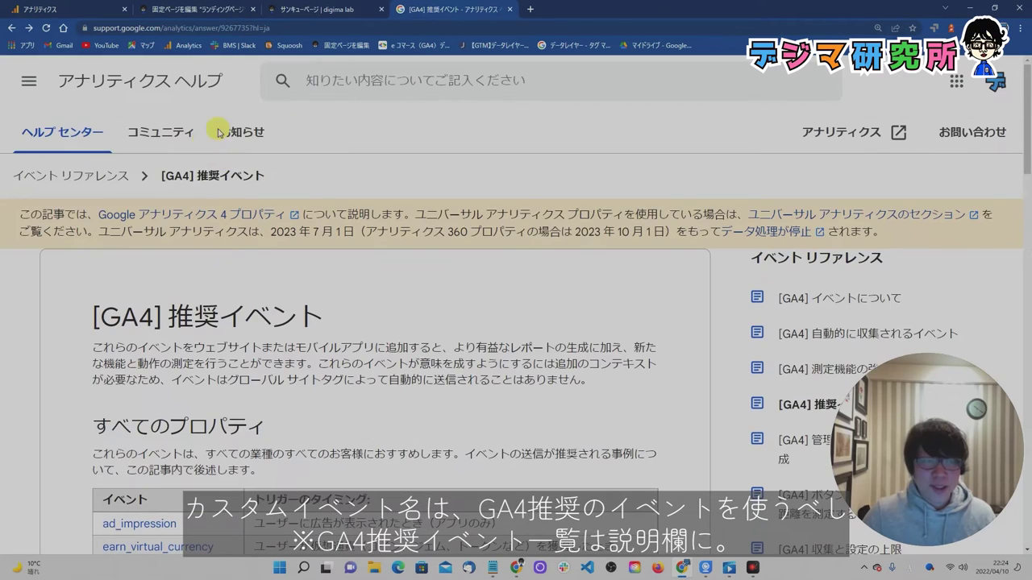
scroll(302, 174, down, 2)
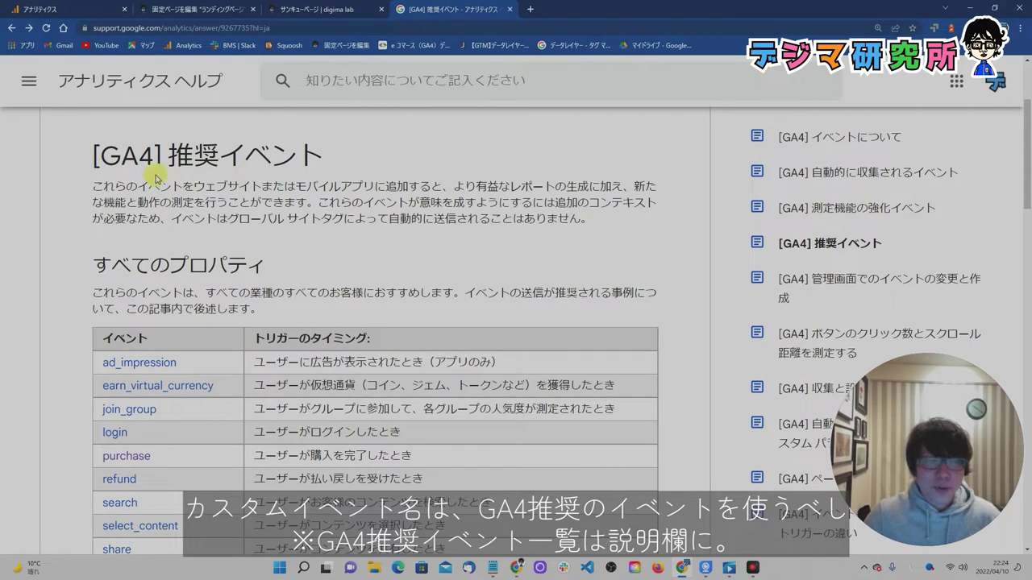
drag(85, 165, 329, 165)
click(378, 165)
click(363, 172)
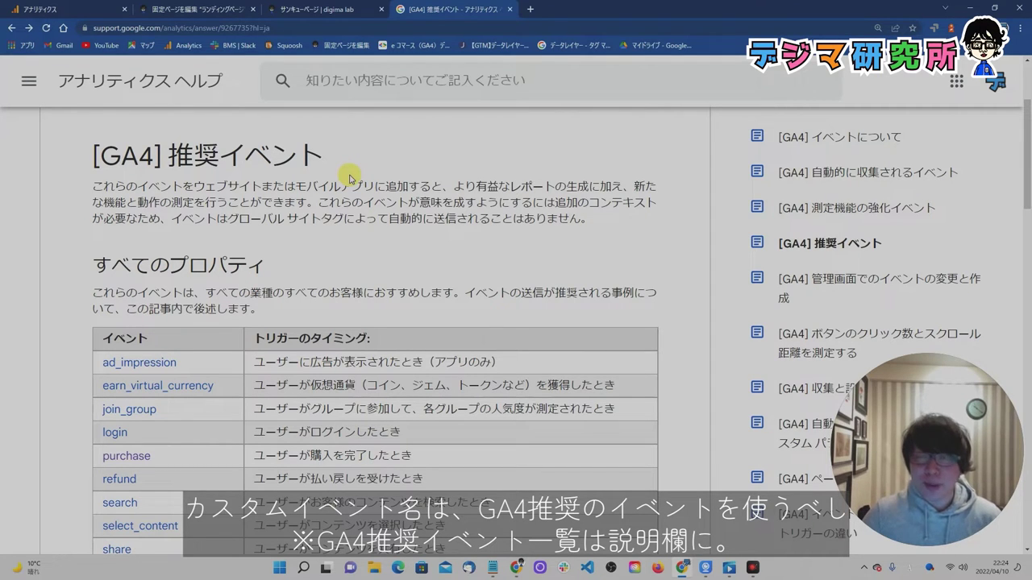
scroll(351, 177, down, 3)
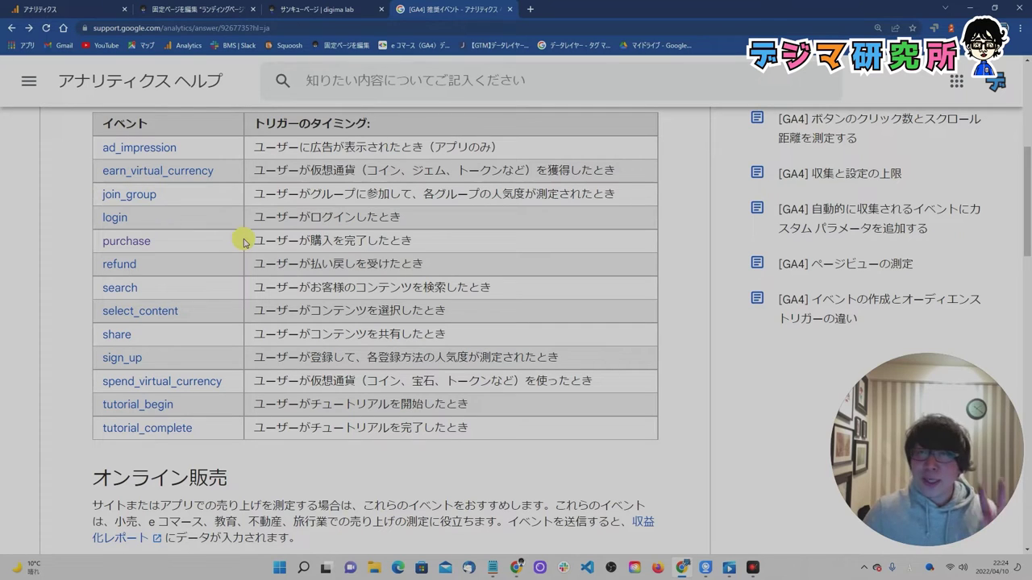
- Examine the trigger timing of purchase in the all-properties table and of generate_lead in the online sales table
drag(246, 248, 165, 249)
click(101, 250)
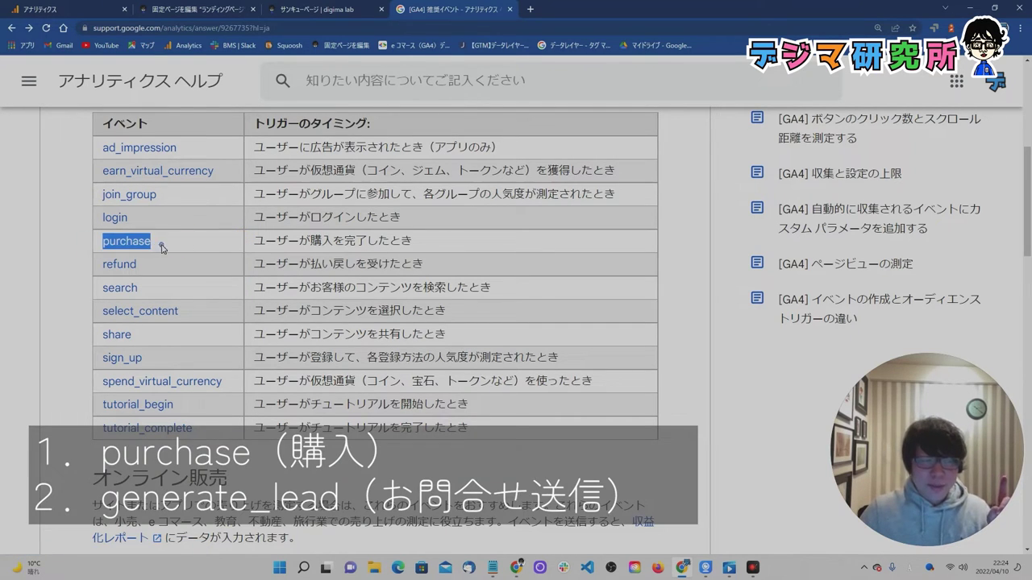
click(191, 248)
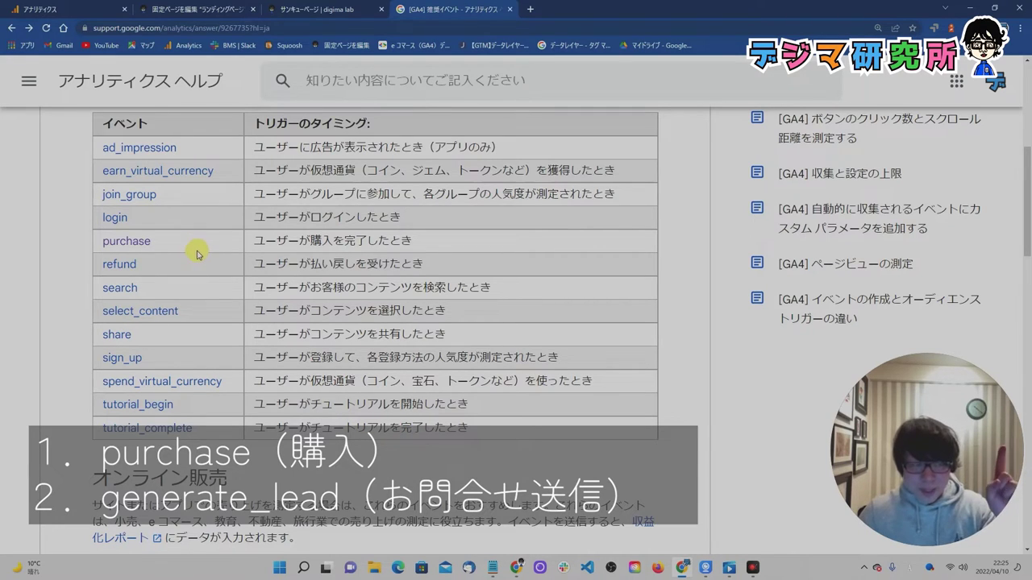
drag(153, 241, 101, 247)
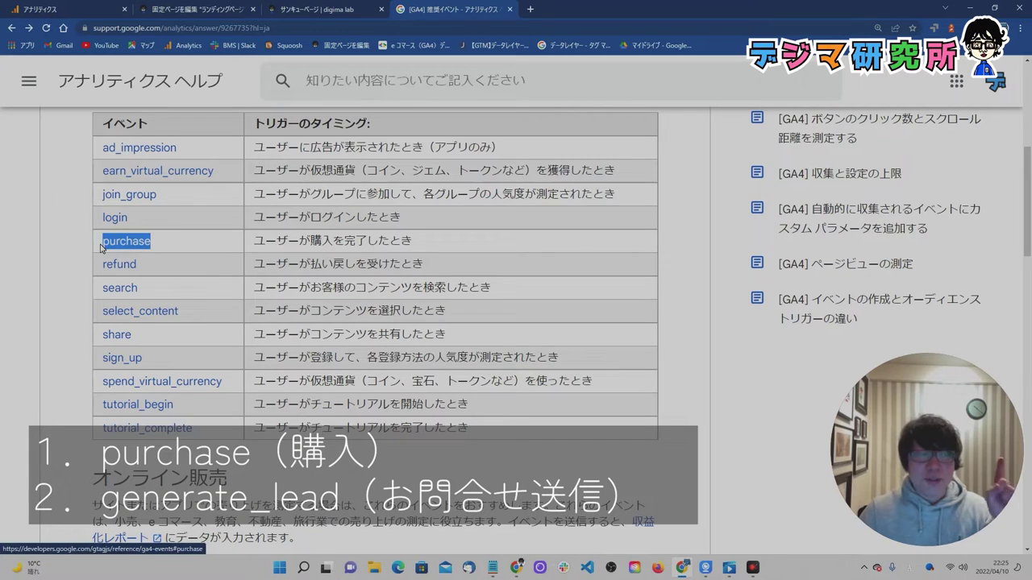
click(167, 241)
scroll(173, 242, down, 3)
scroll(181, 244, down, 2)
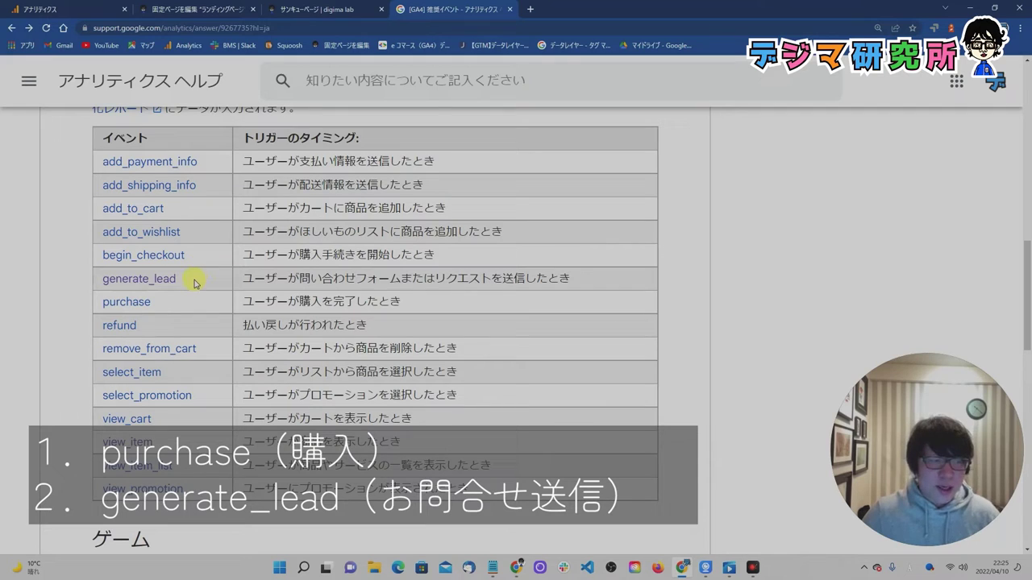
mouse_move(179, 282)
mouse_down()
mouse_move(95, 286)
mouse_move(180, 279)
mouse_up()
click(240, 282)
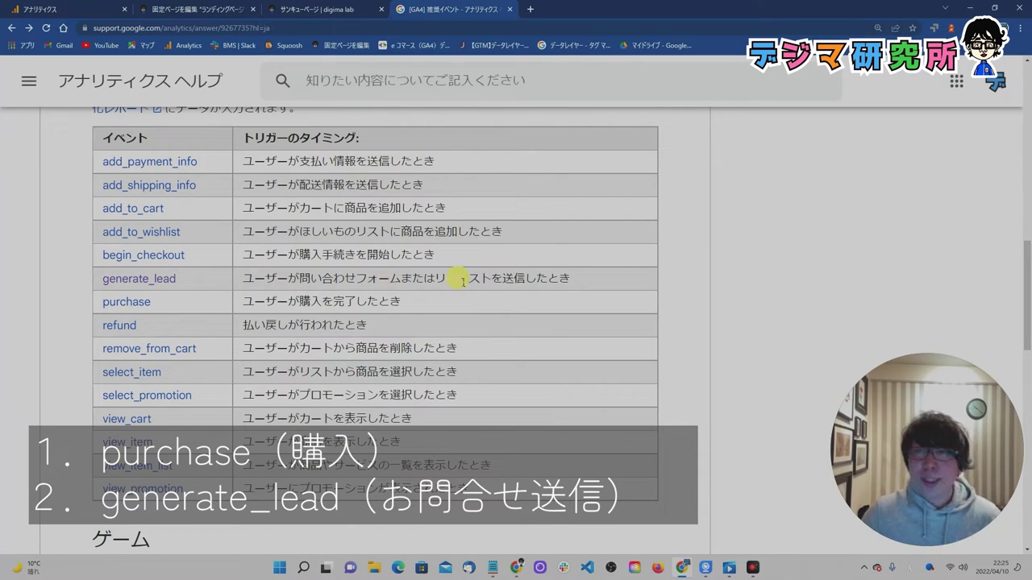
double_click(195, 279)
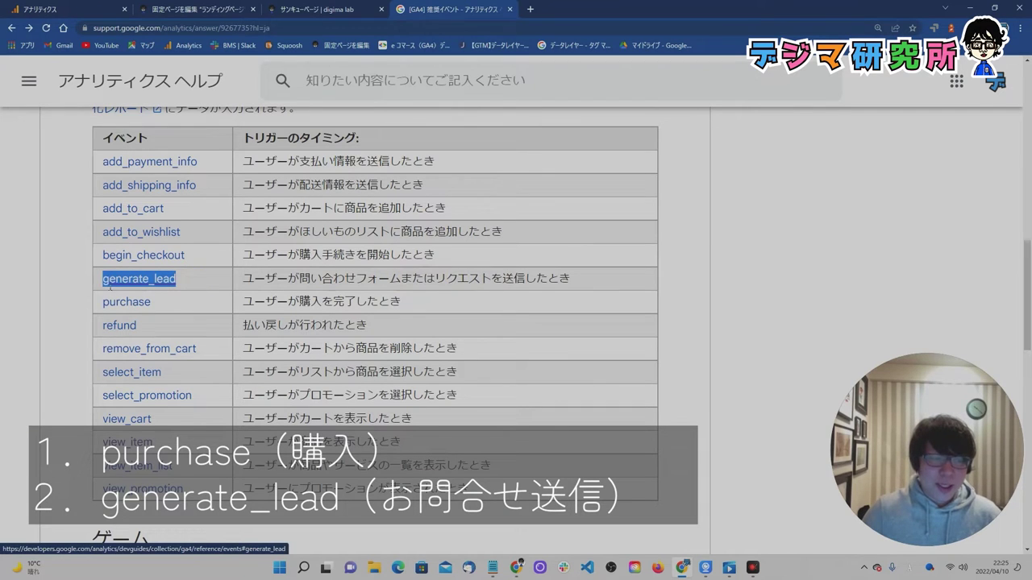
click(206, 282)
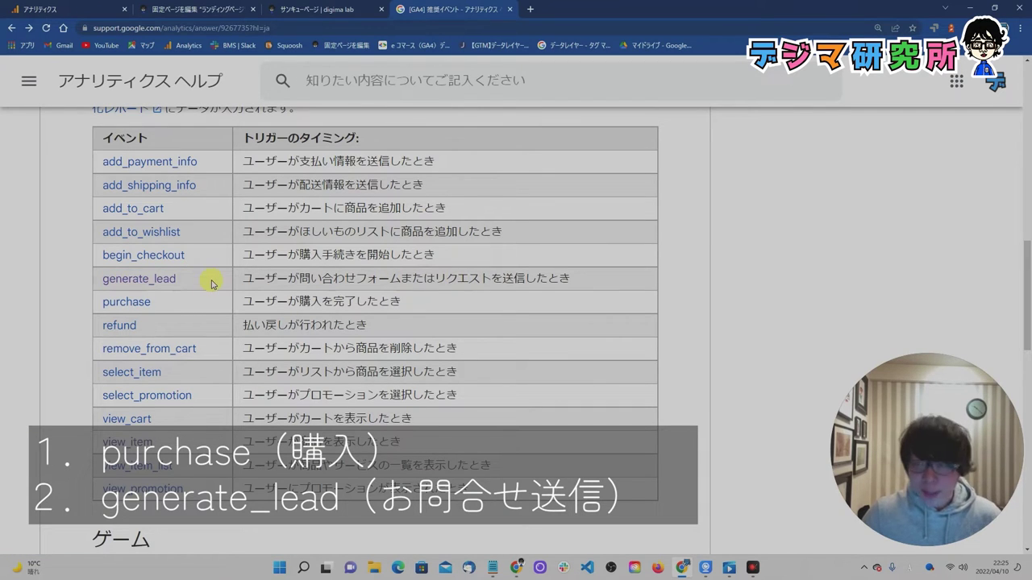
- Compare the purchase and generate_lead entries once more in the recommended events tables
scroll(218, 287, up, 5)
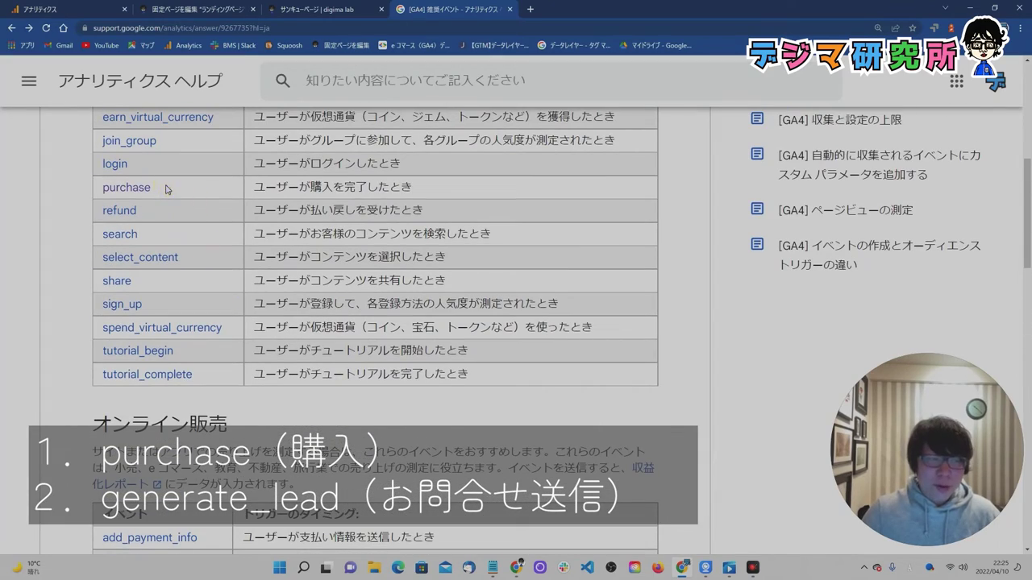
drag(168, 190, 90, 190)
click(91, 189)
scroll(91, 205, down, 5)
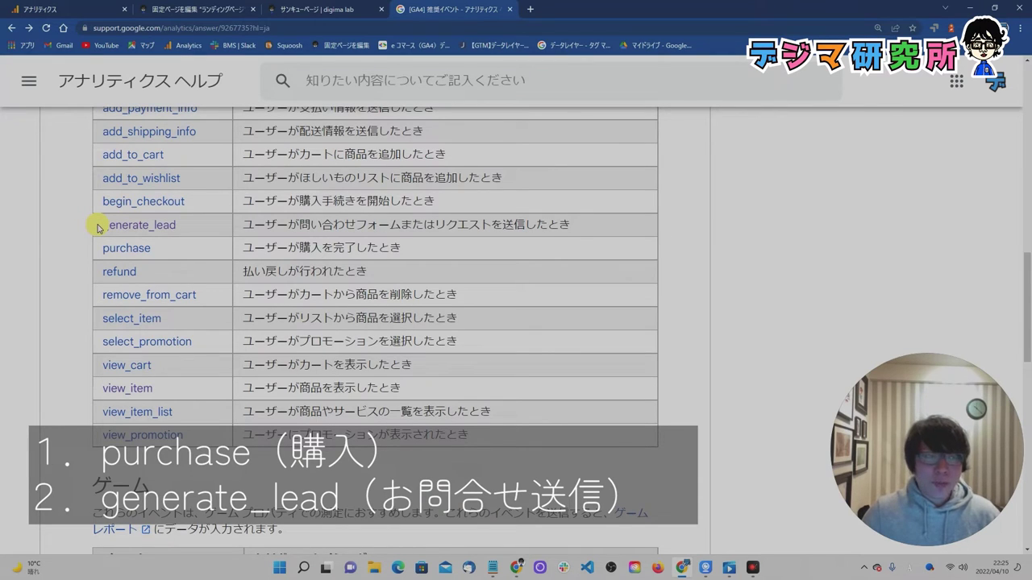
drag(97, 228, 182, 231)
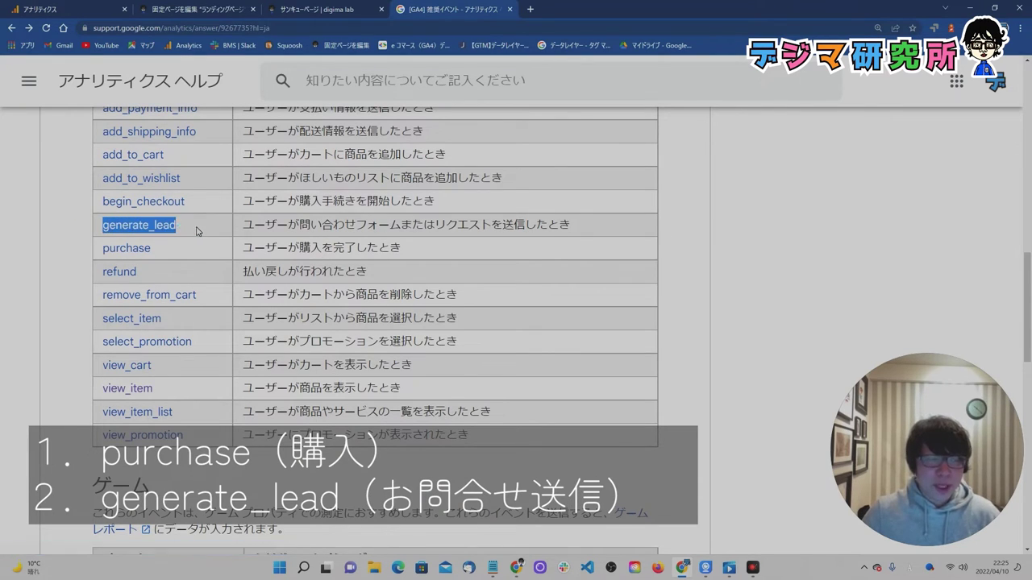
click(196, 232)
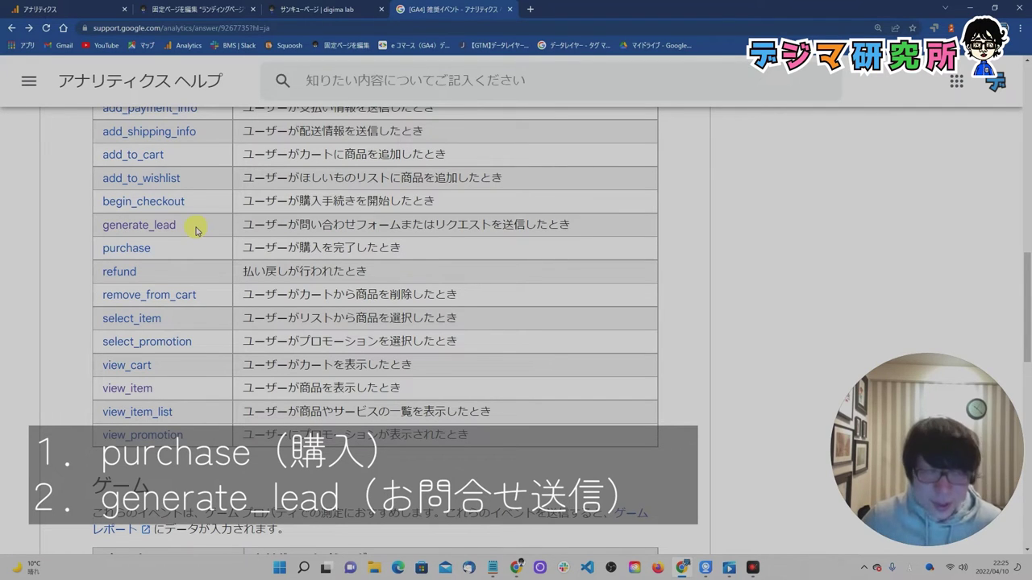
- Return to the new custom event in Google Analytics and name it with the suggested event generate_lead
click(74, 9)
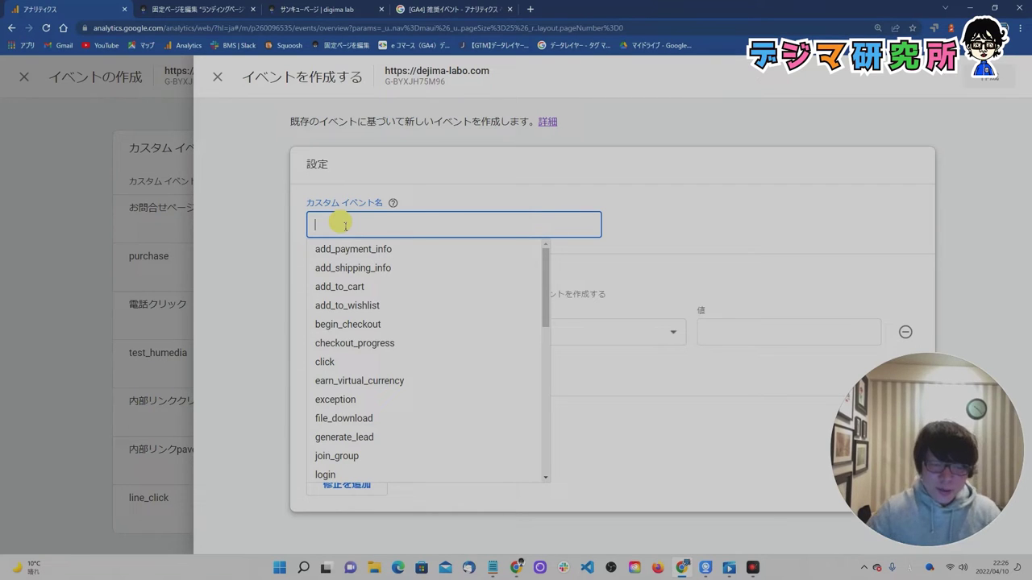
scroll(355, 304, down, 2)
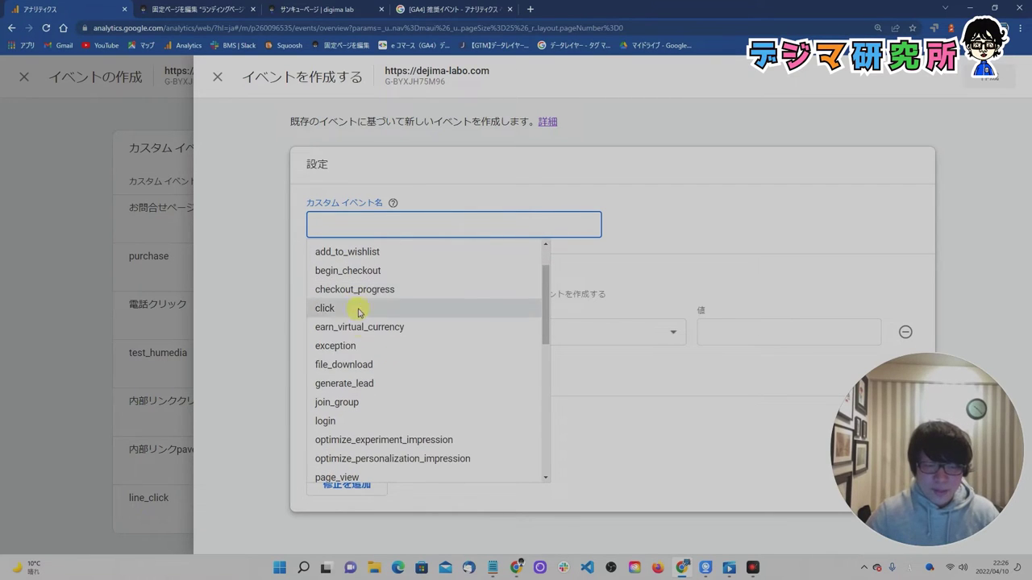
click(360, 390)
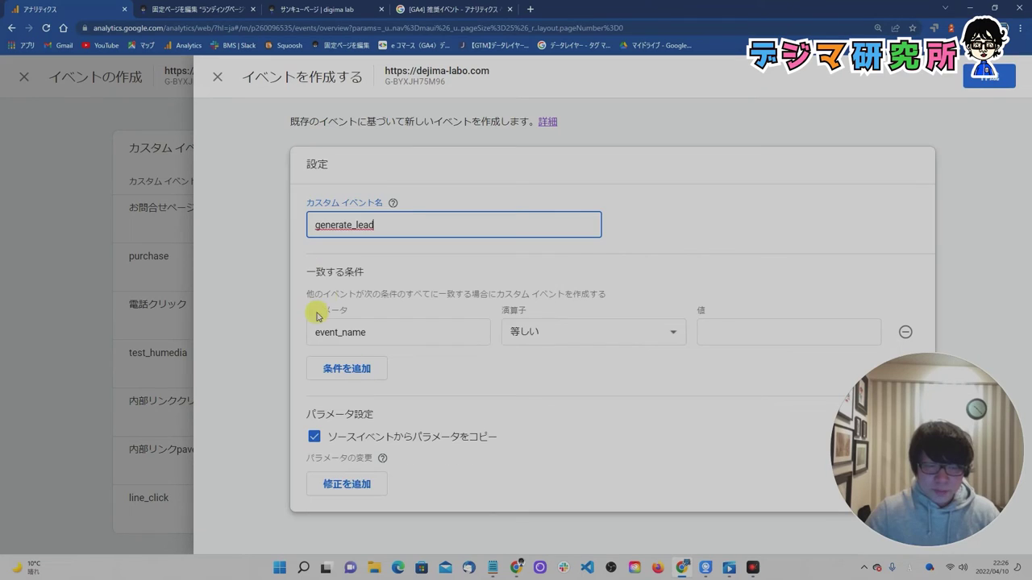
click(601, 228)
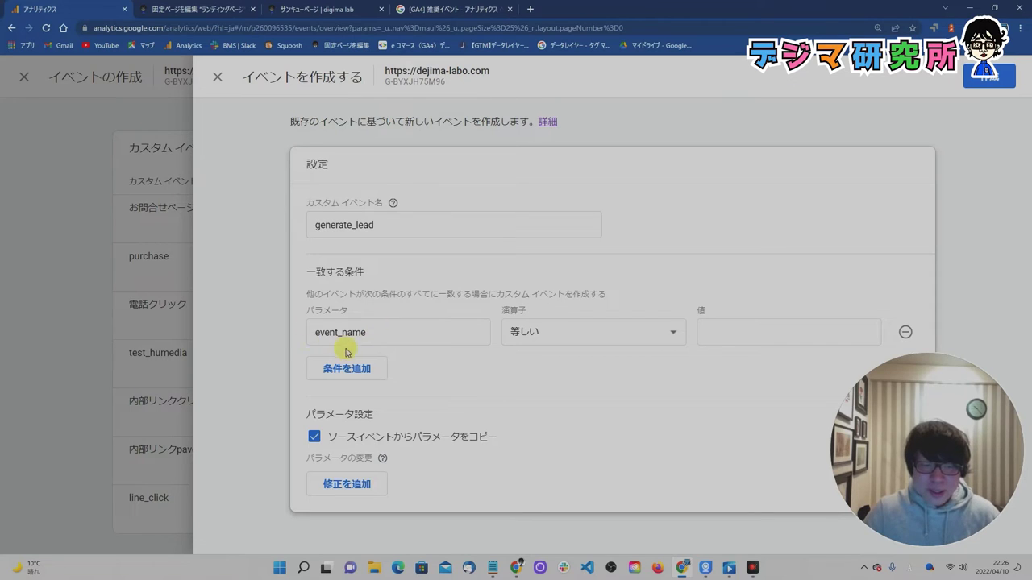
click(367, 332)
key(BackSpace)
key(BackSpace)
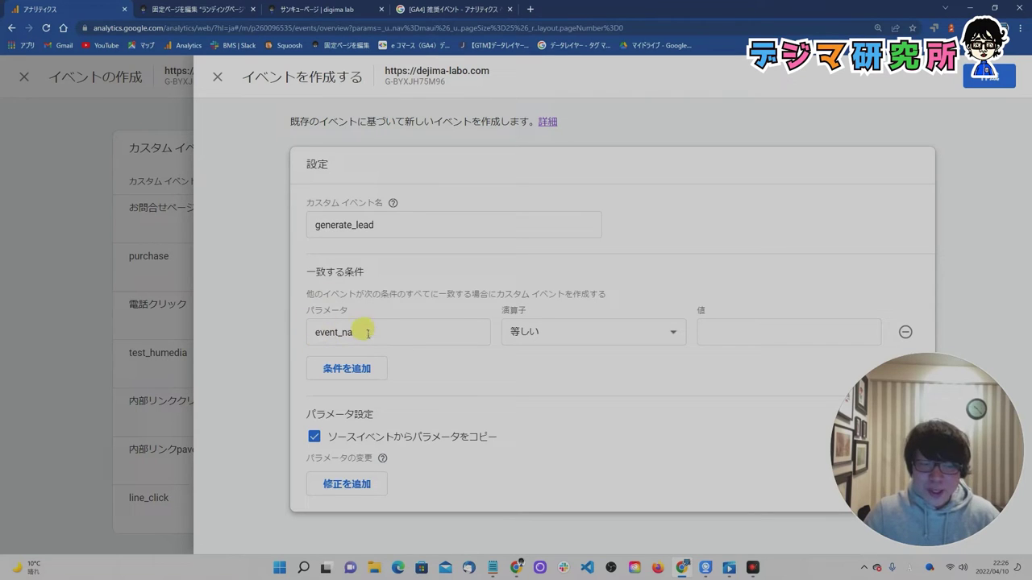
key(BackSpace)
text(ame)
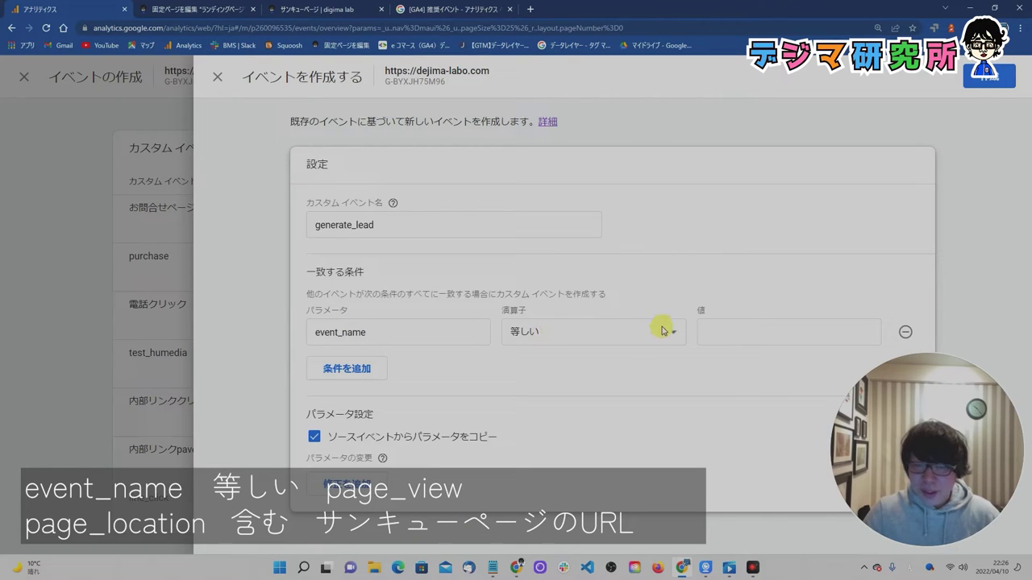
- Complete the first matching condition so that event_name equals (等しい) page_view
click(727, 331)
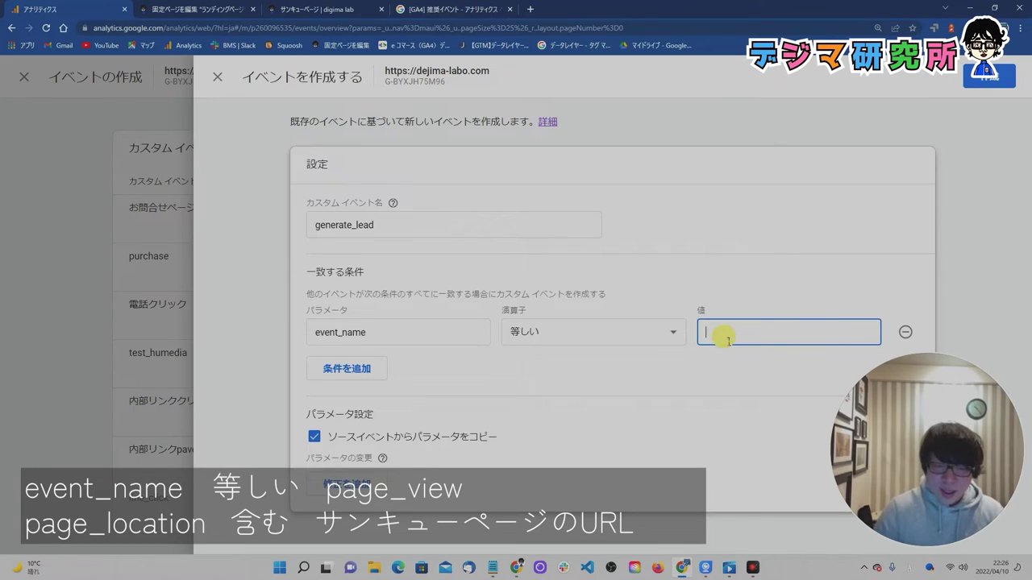
click(410, 331)
click(561, 332)
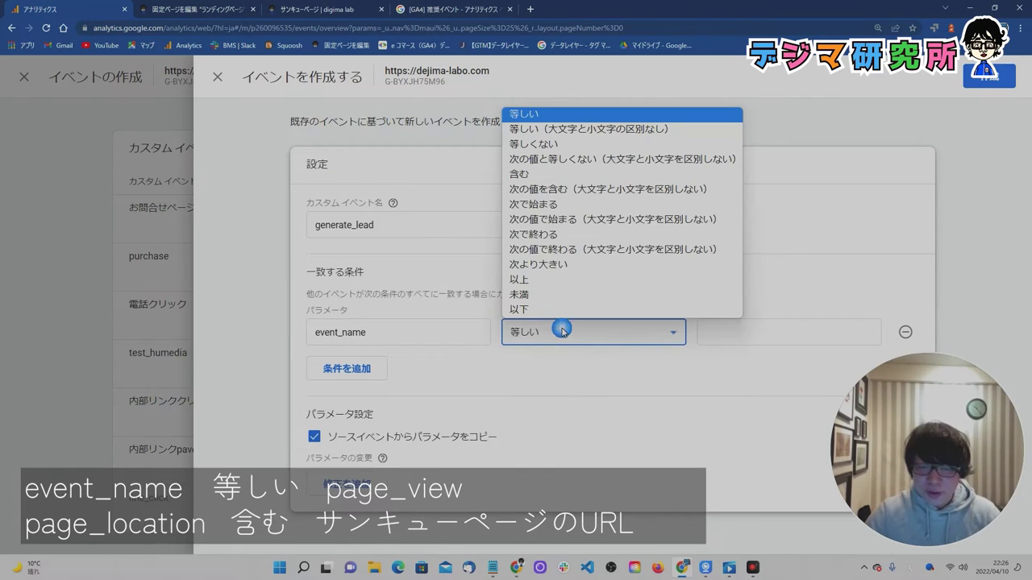
click(745, 345)
click(748, 342)
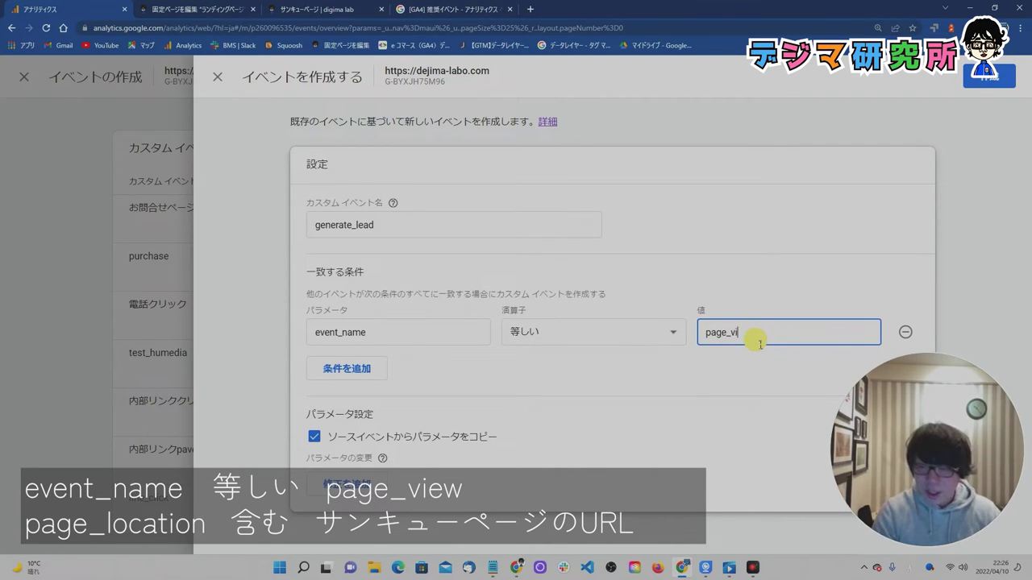
text(page_view)
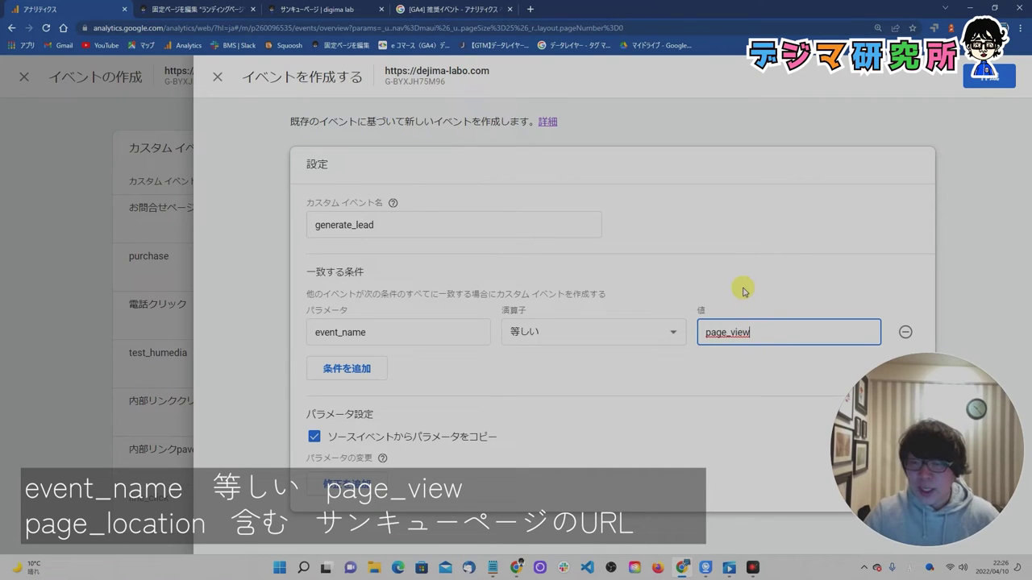
- Add a second matching condition with the parameter page_location and the operator 含む (contains)
click(743, 292)
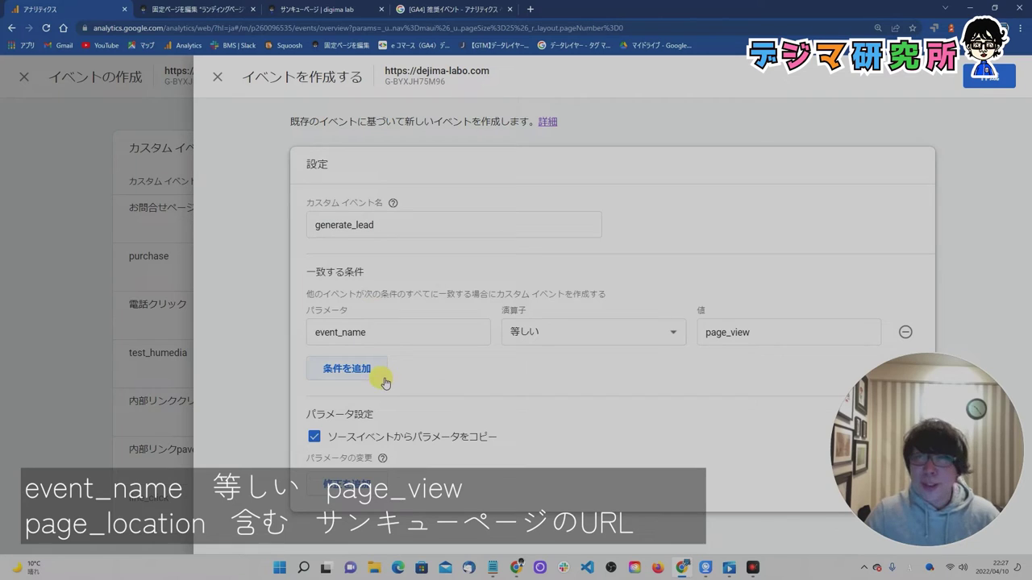
click(359, 371)
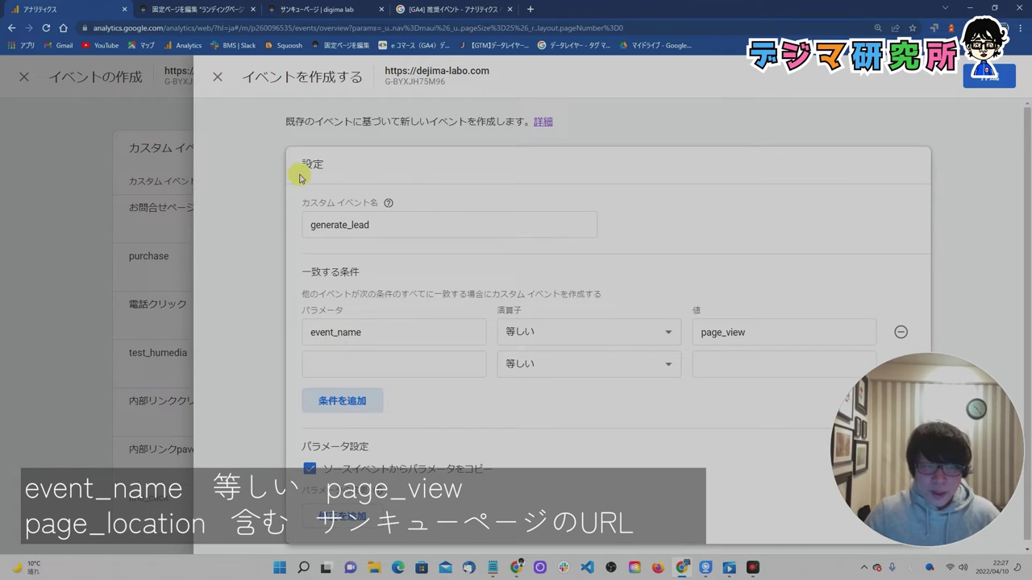
click(294, 9)
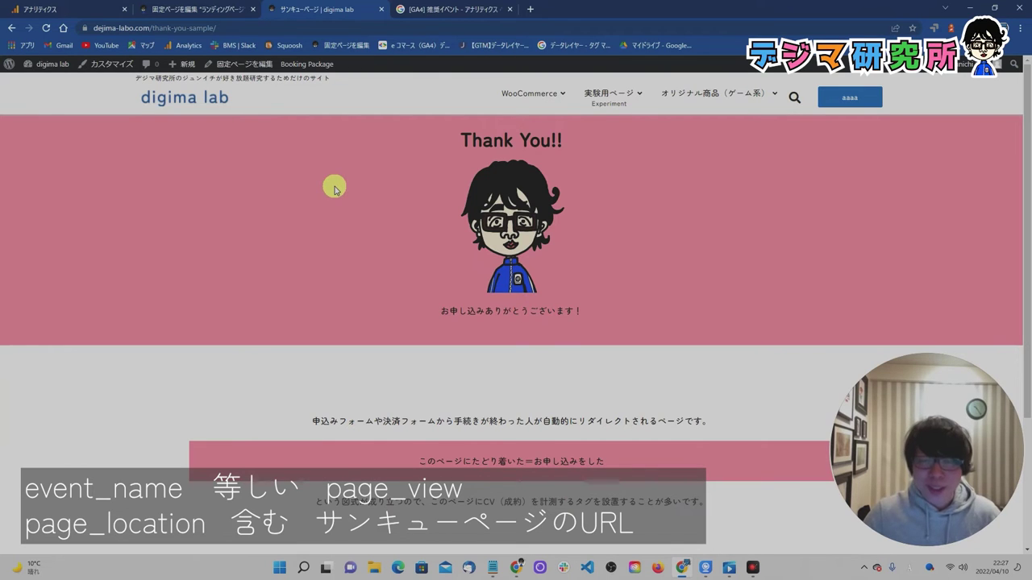
click(74, 7)
click(352, 369)
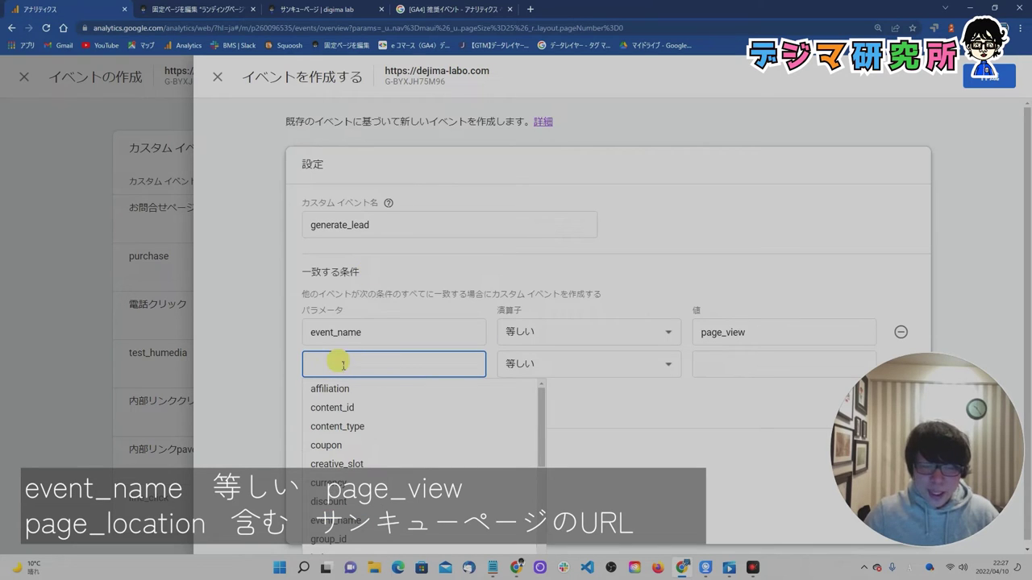
scroll(358, 424, down, 3)
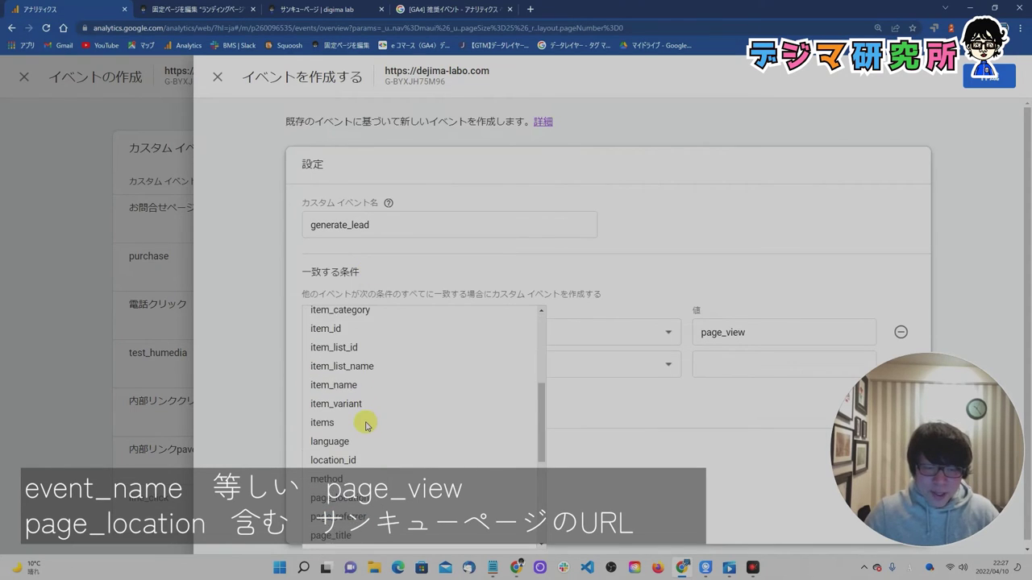
scroll(365, 425, down, 1)
click(342, 445)
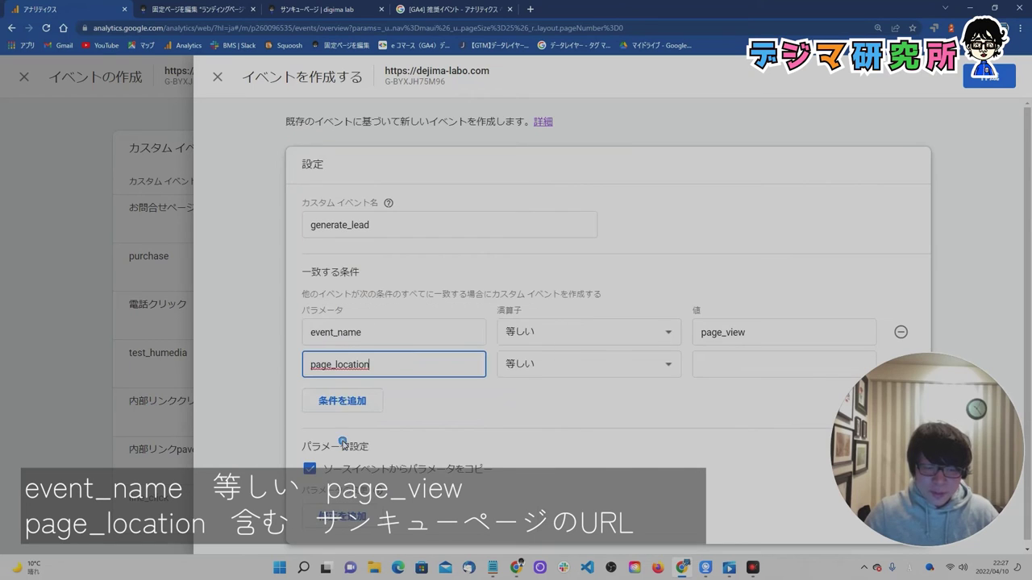
click(326, 371)
click(292, 359)
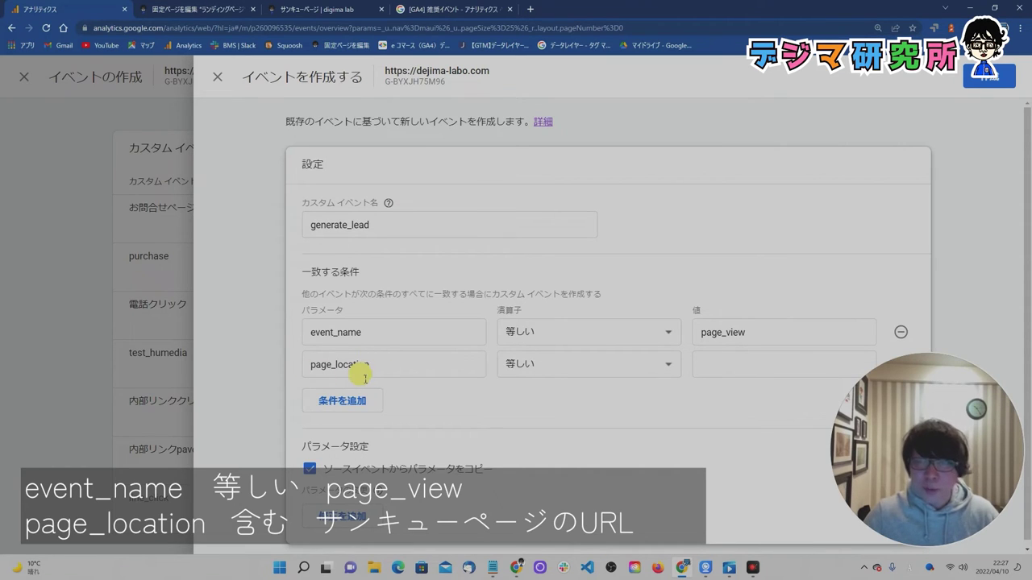
click(542, 367)
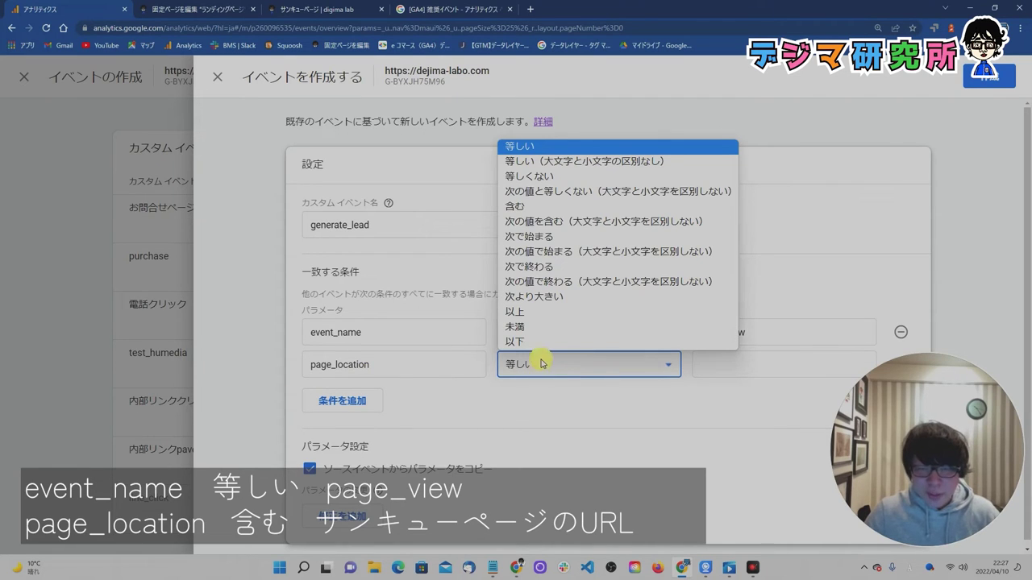
click(544, 208)
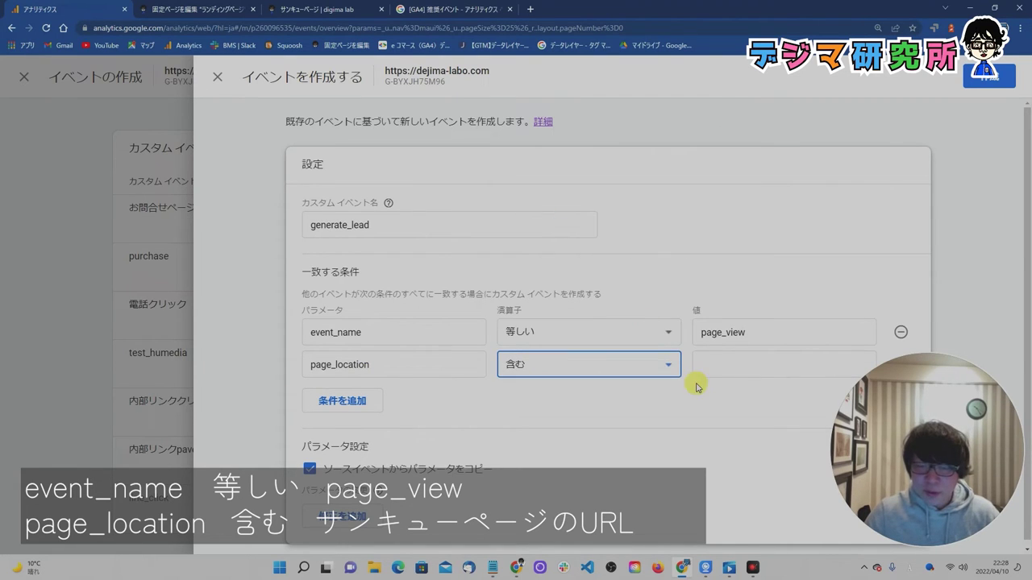
click(721, 374)
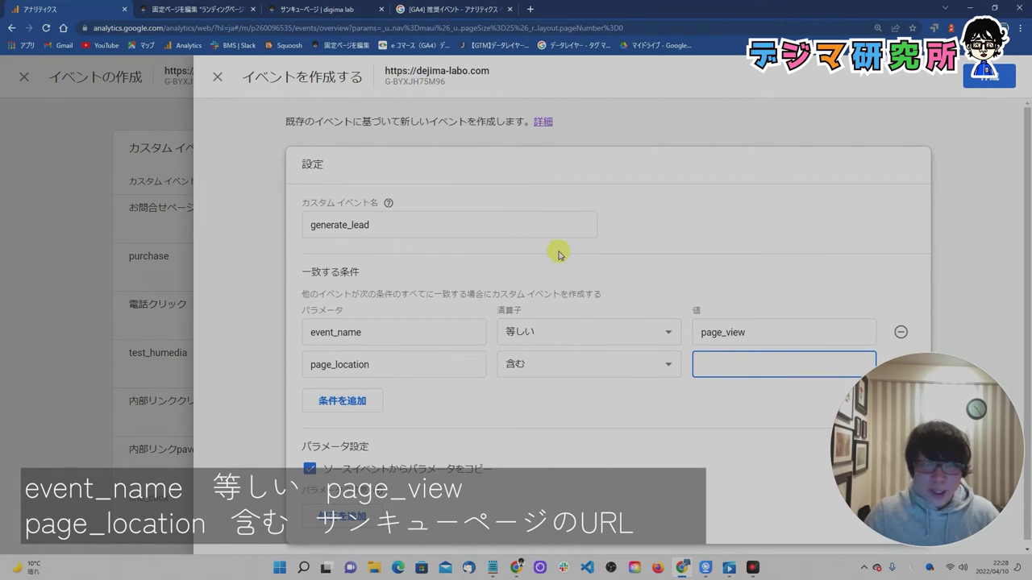
click(295, 6)
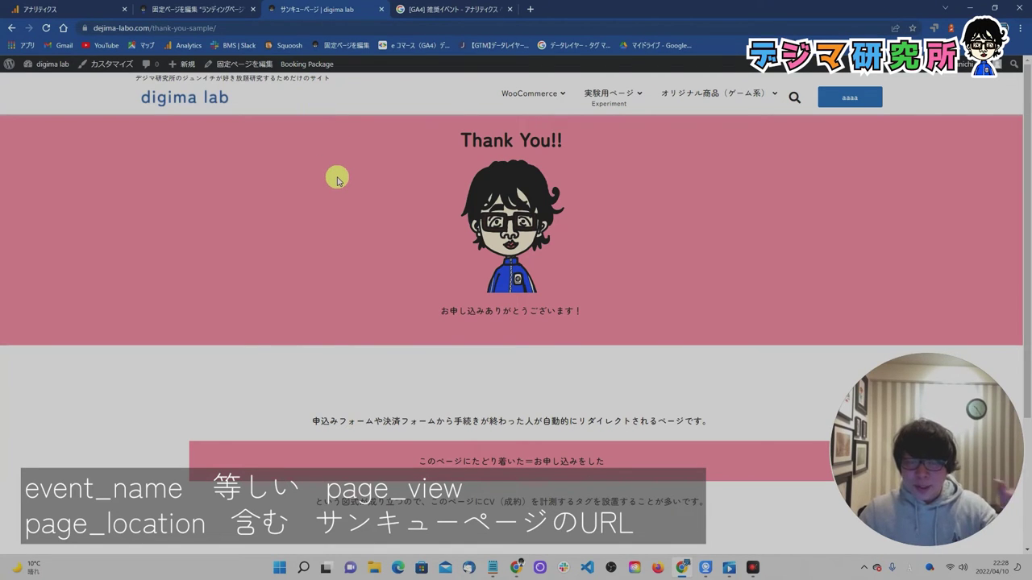
click(184, 29)
key(ctrl+c)
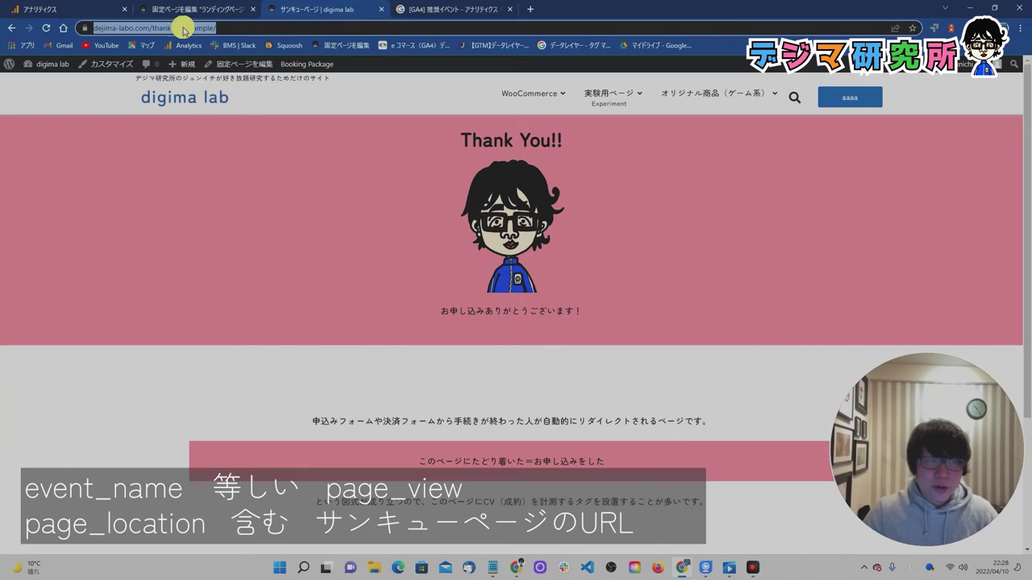
right_click(184, 29)
click(200, 73)
click(89, 11)
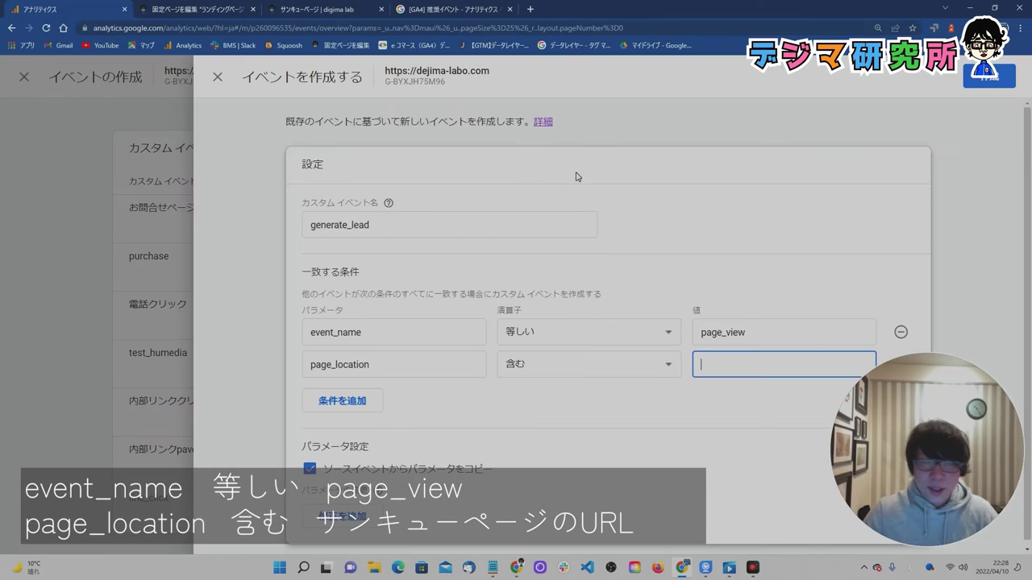
click(720, 374)
key(ctrl+v)
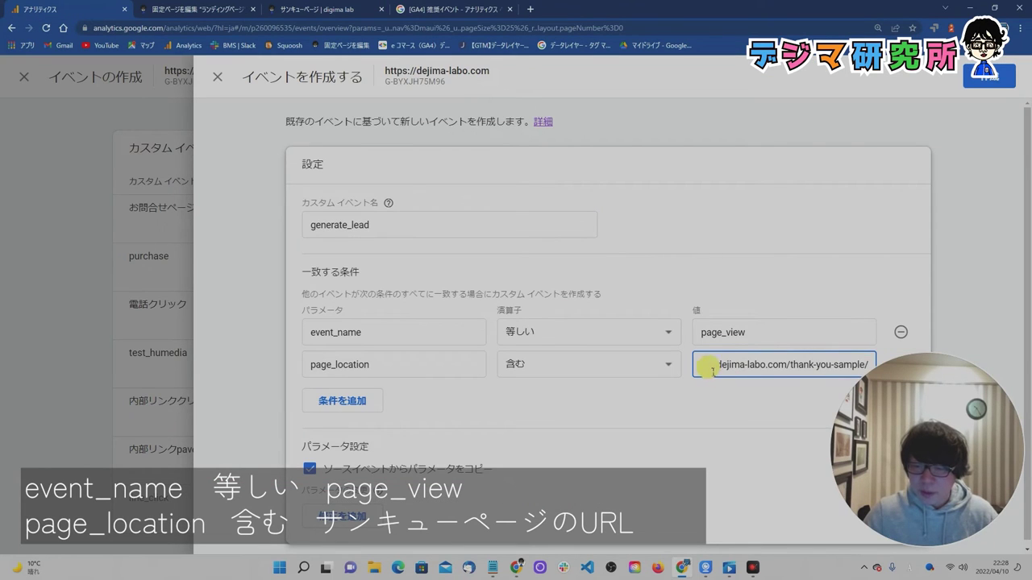
click(709, 369)
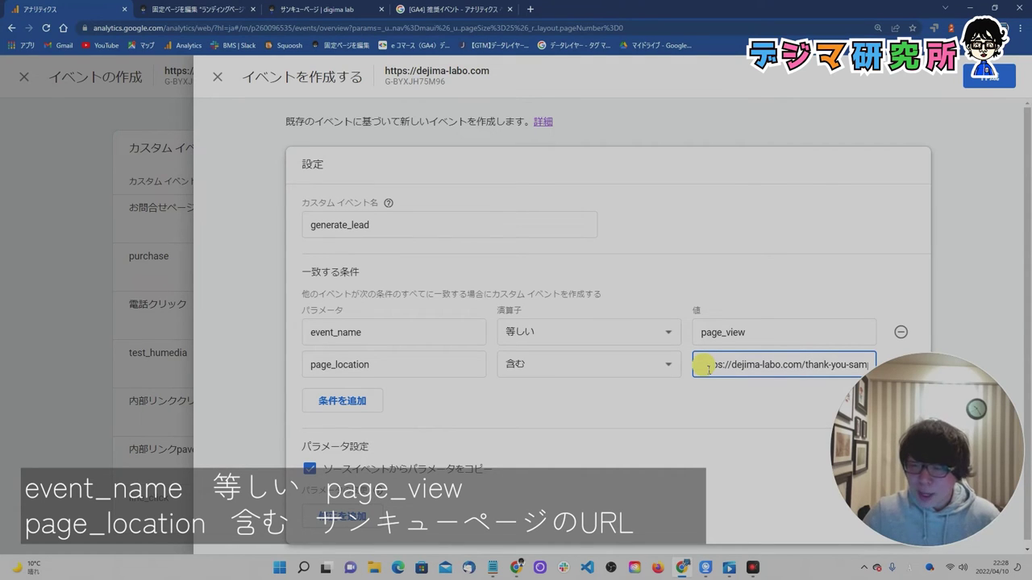
click(977, 82)
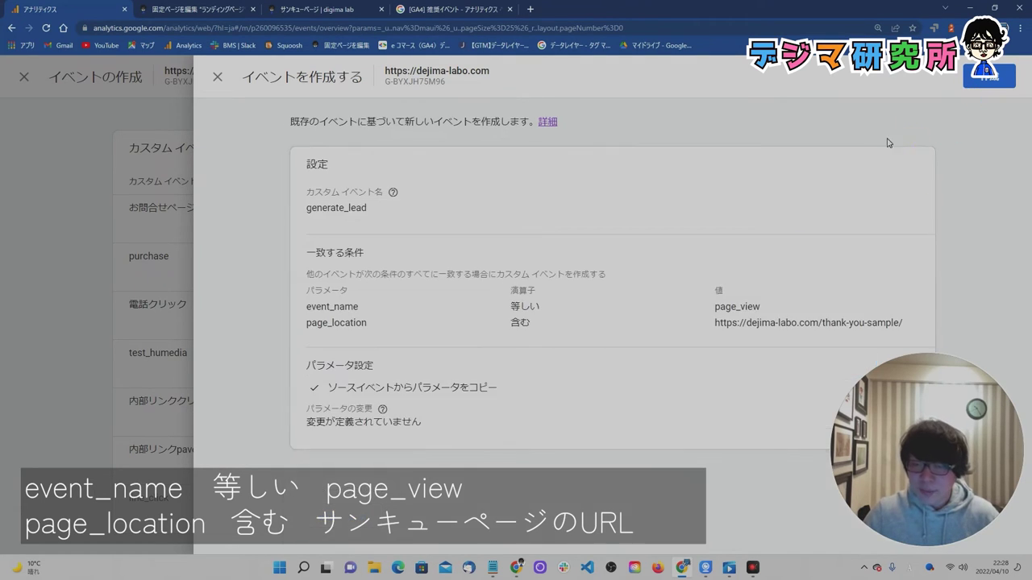
click(975, 80)
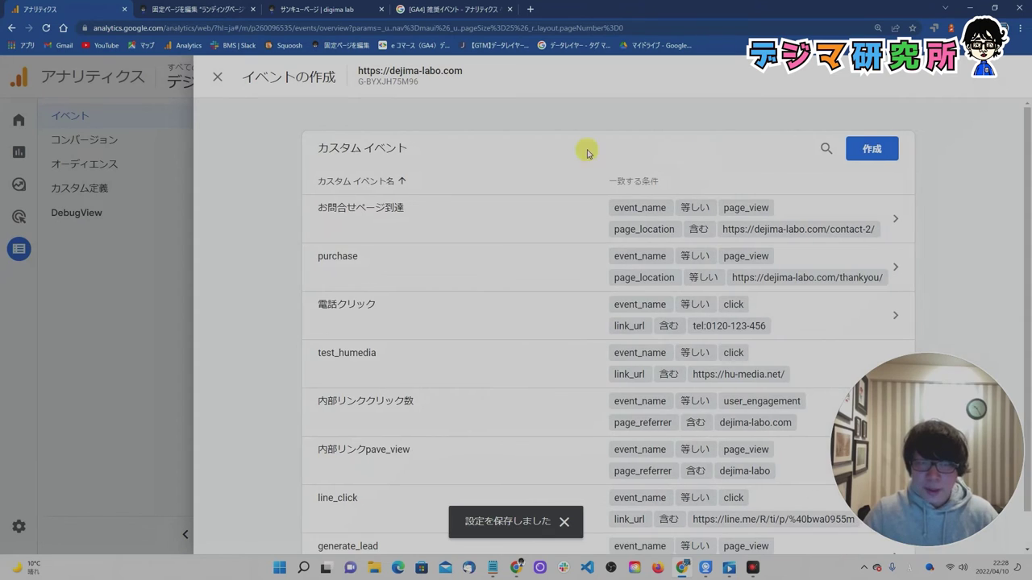
- Open the saved generate_lead custom event, copy its event name, and return to the existing events list without changing it
scroll(339, 225, down, 1)
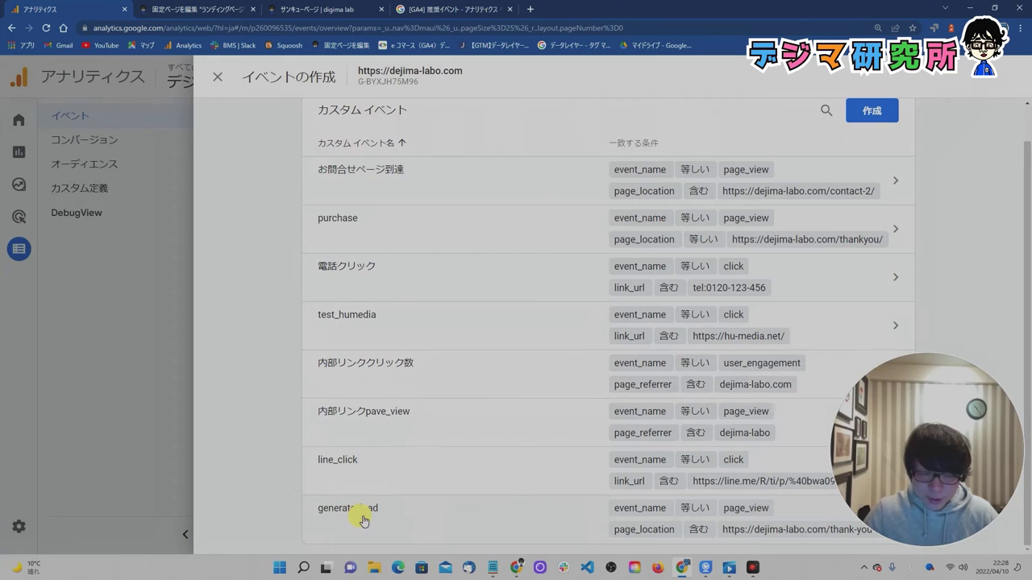
drag(318, 507, 378, 514)
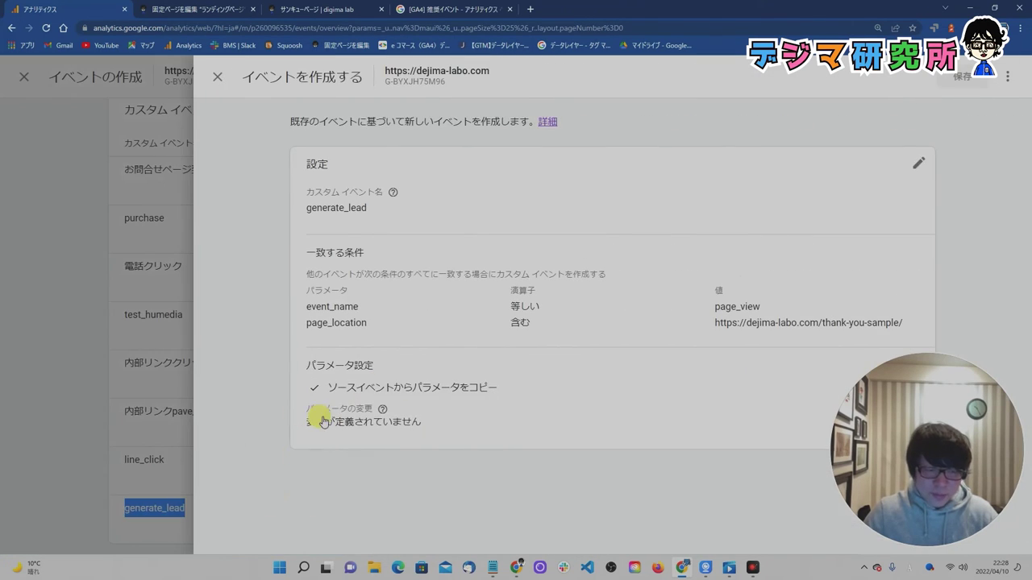
click(374, 212)
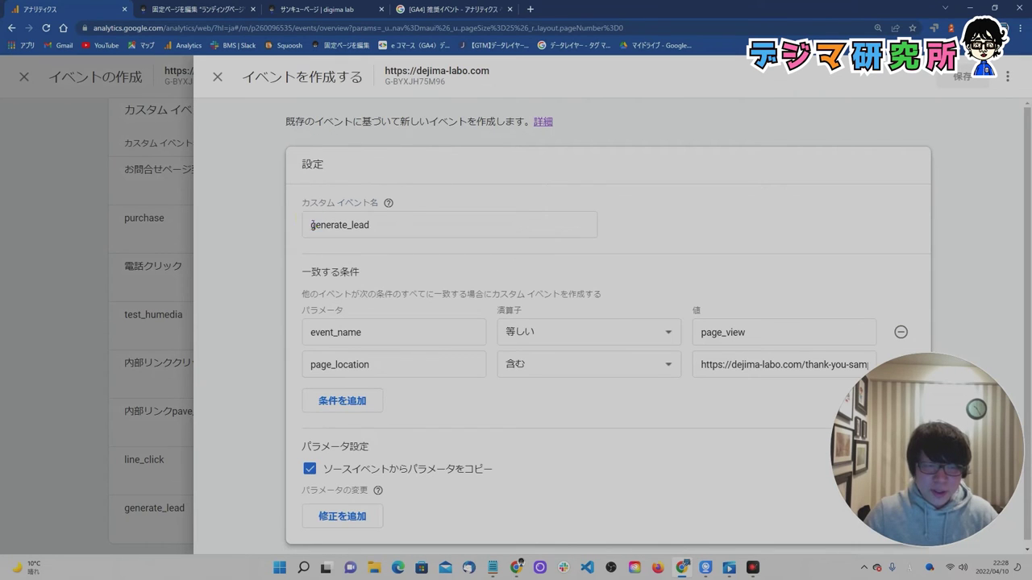
drag(314, 225, 387, 226)
right_click(357, 228)
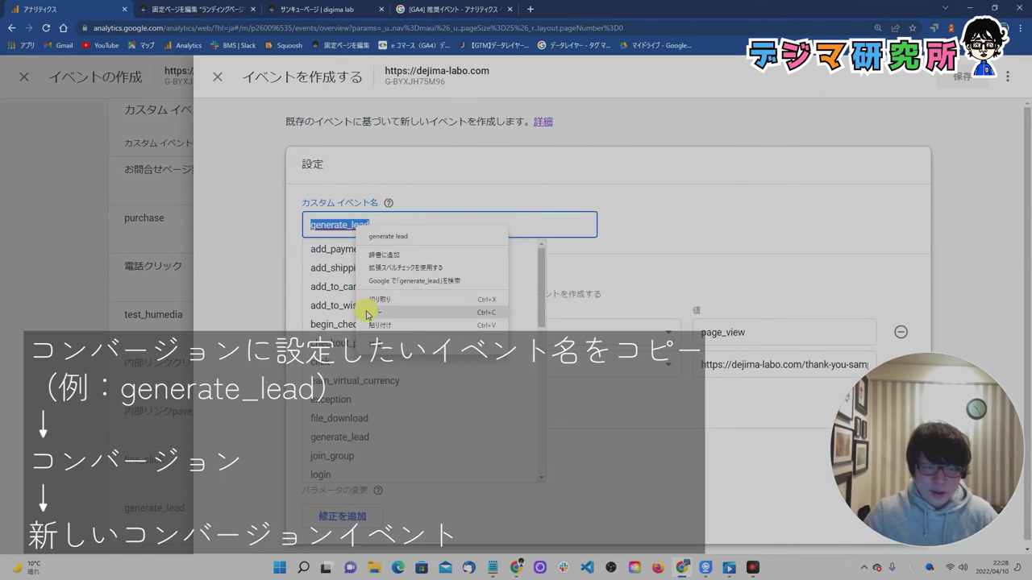
click(375, 312)
click(278, 268)
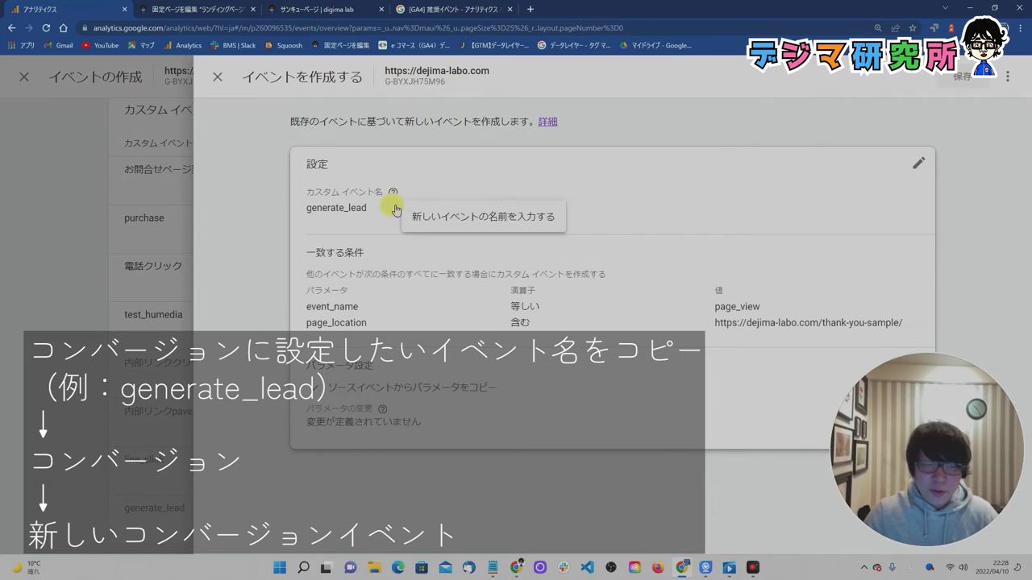
click(219, 81)
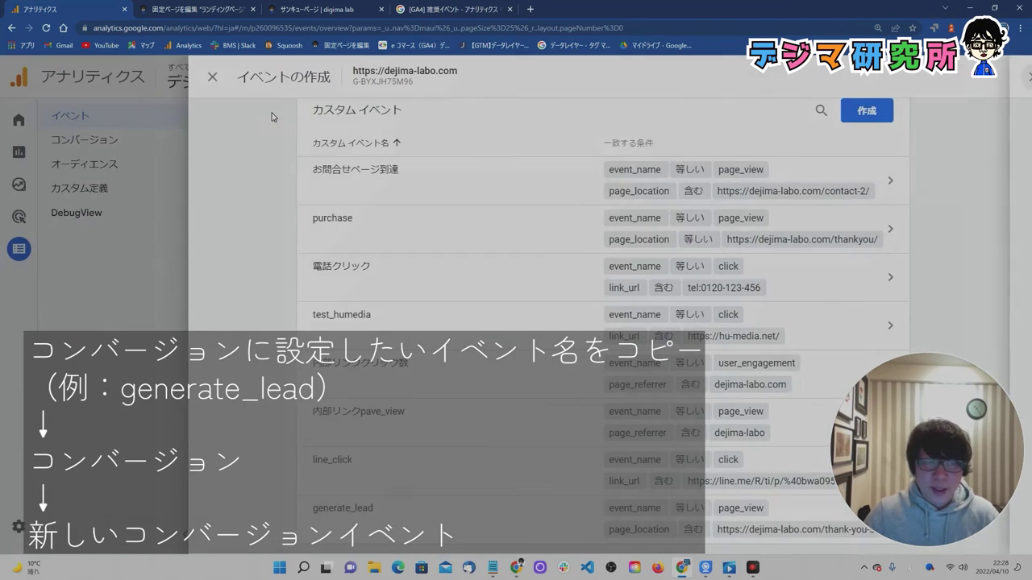
click(220, 82)
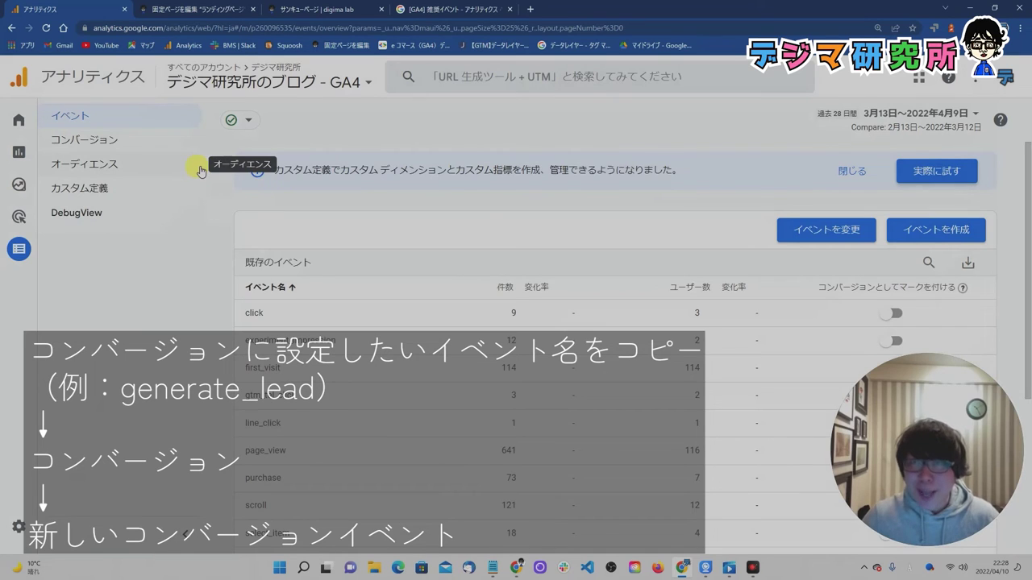
- Create and save a new conversion event named generate_lead, using the copied event name
click(106, 143)
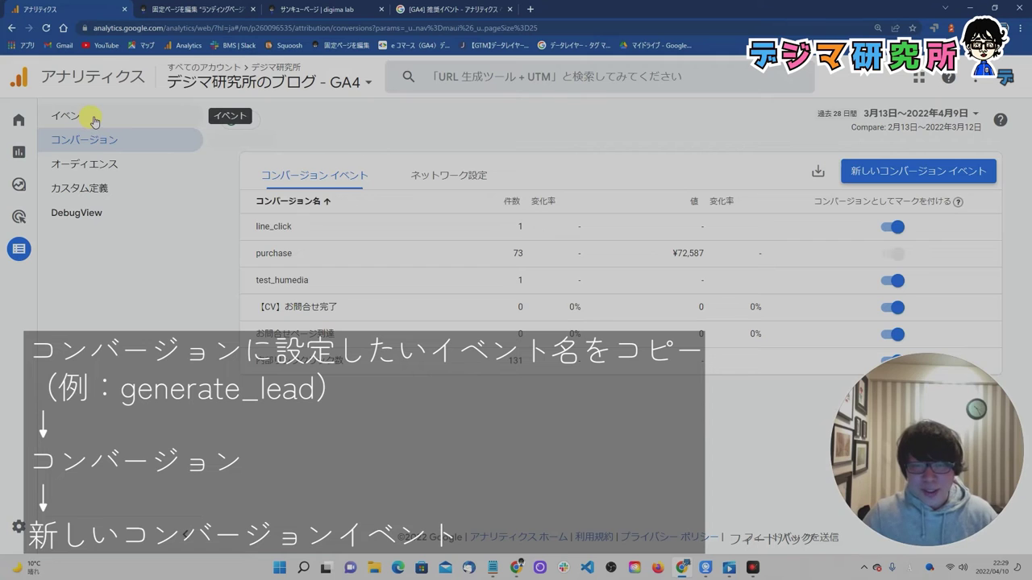
click(93, 120)
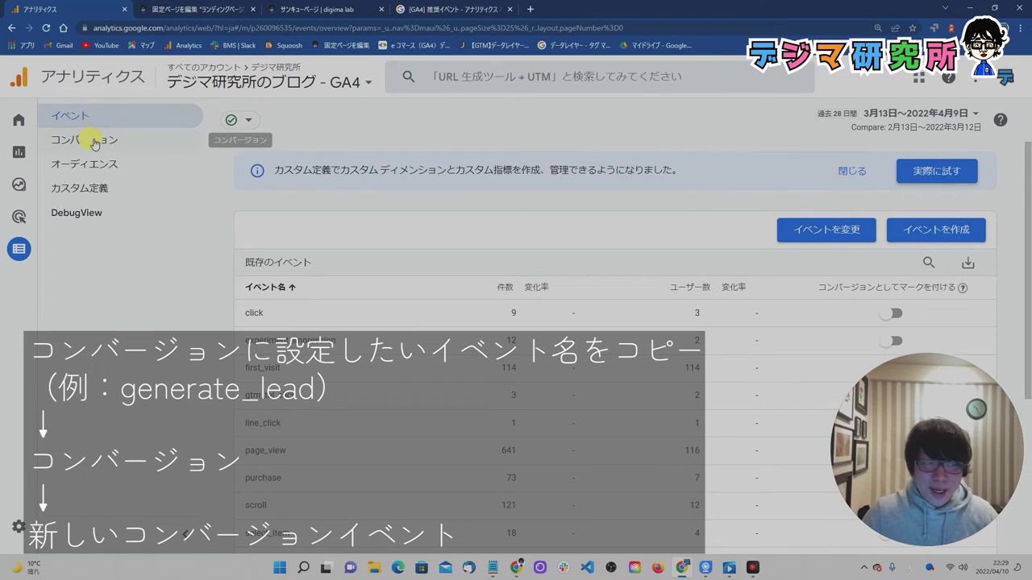
click(96, 143)
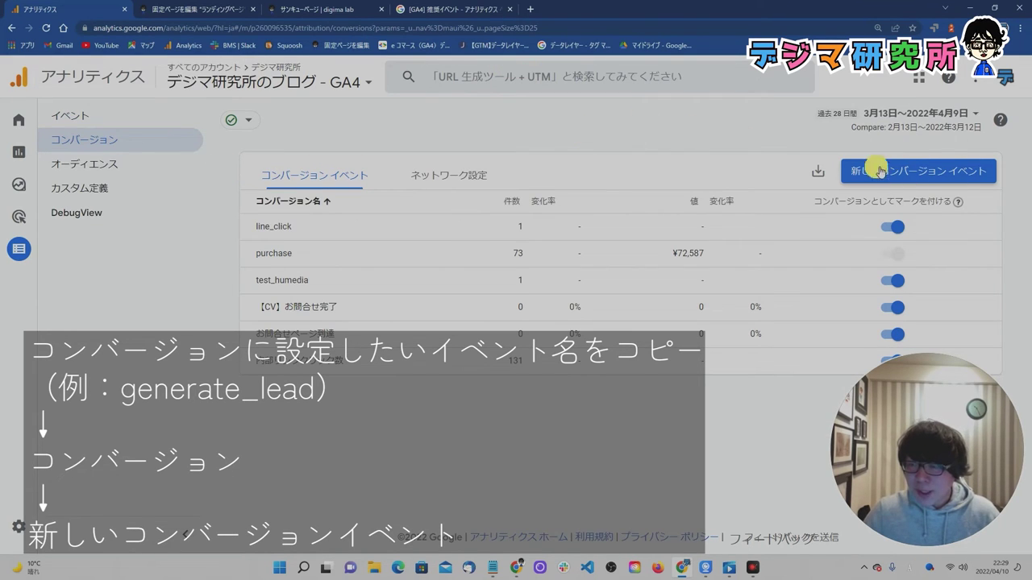
click(913, 168)
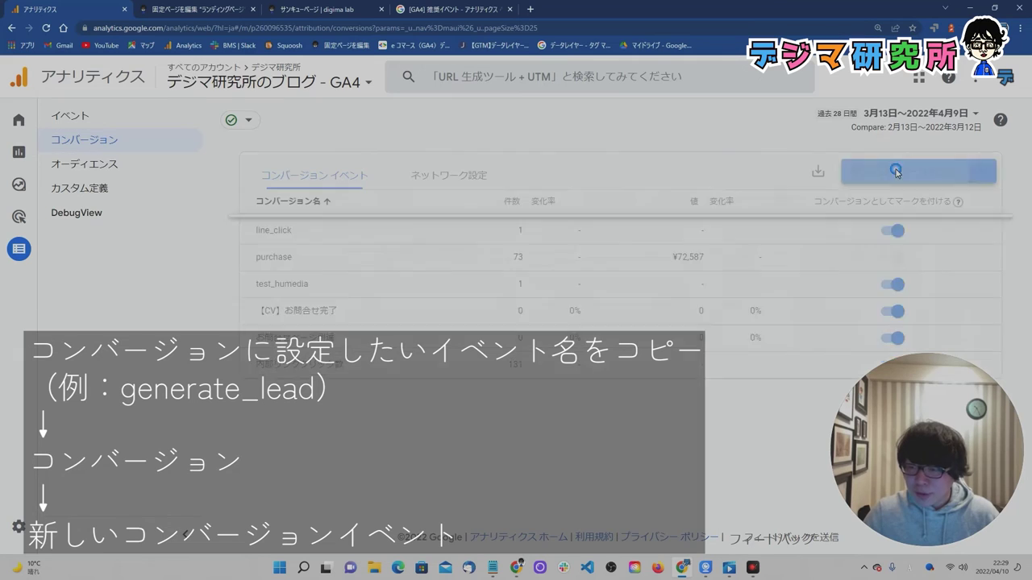
click(568, 254)
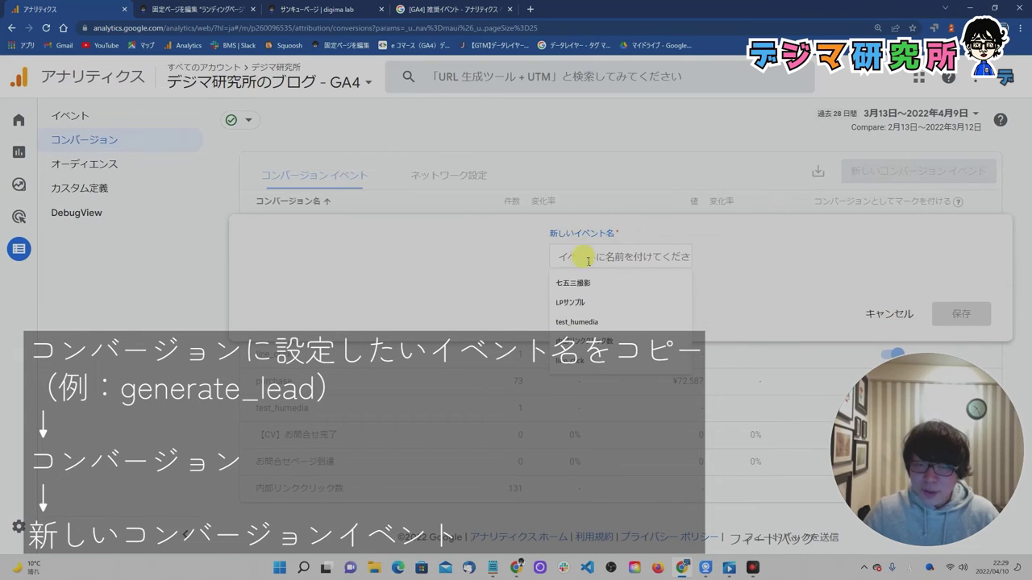
right_click(600, 263)
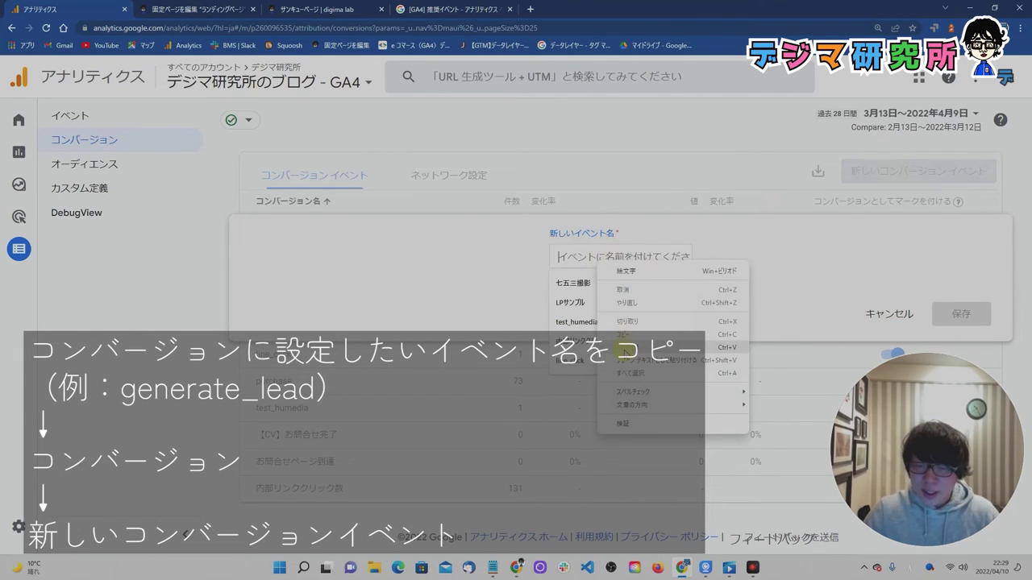
click(622, 348)
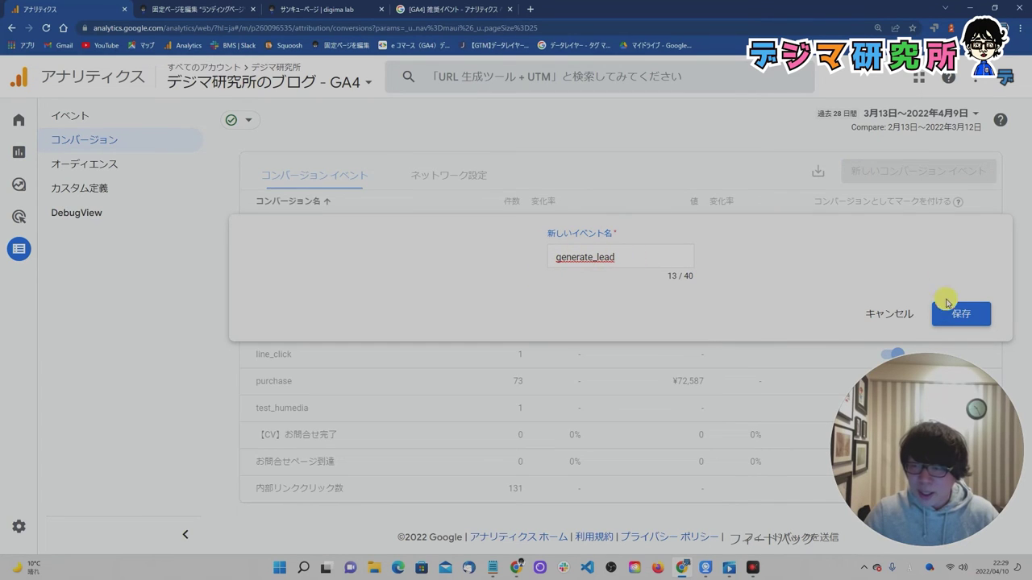
click(955, 314)
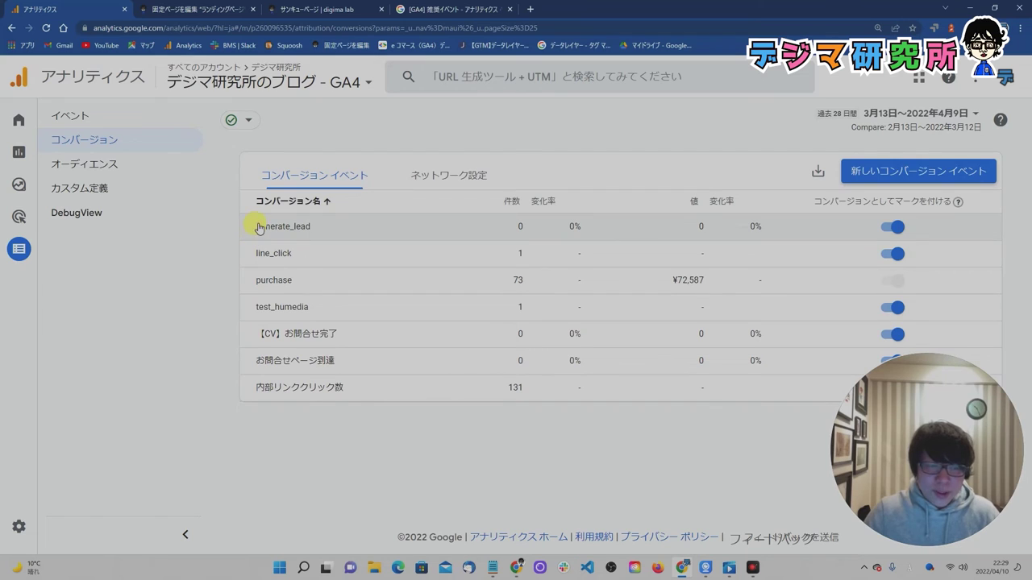
- Open the realtime report (リアルタイム) and examine its event count and conversion cards by event name
click(316, 11)
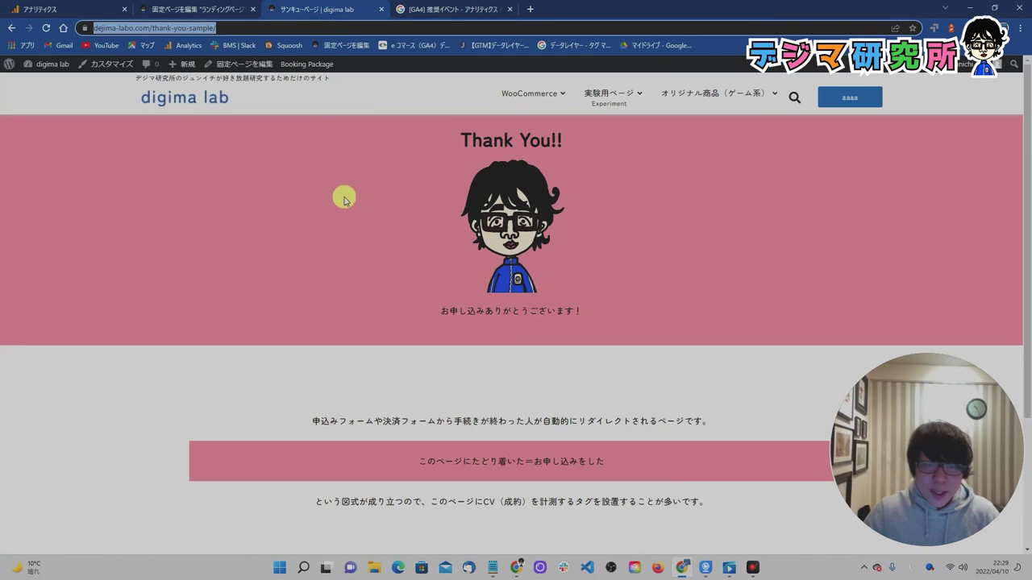
click(74, 8)
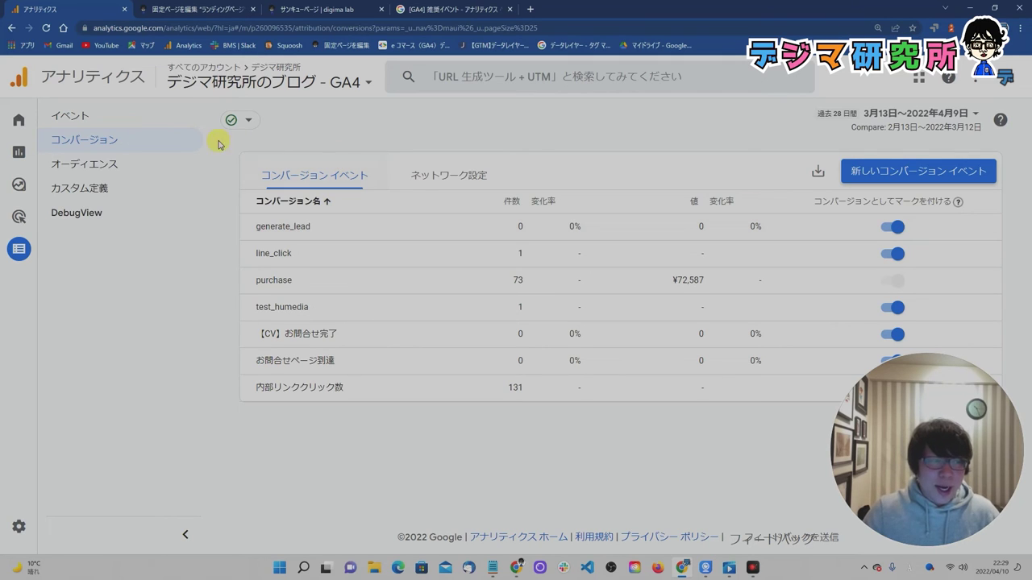
mouse_move(23, 145)
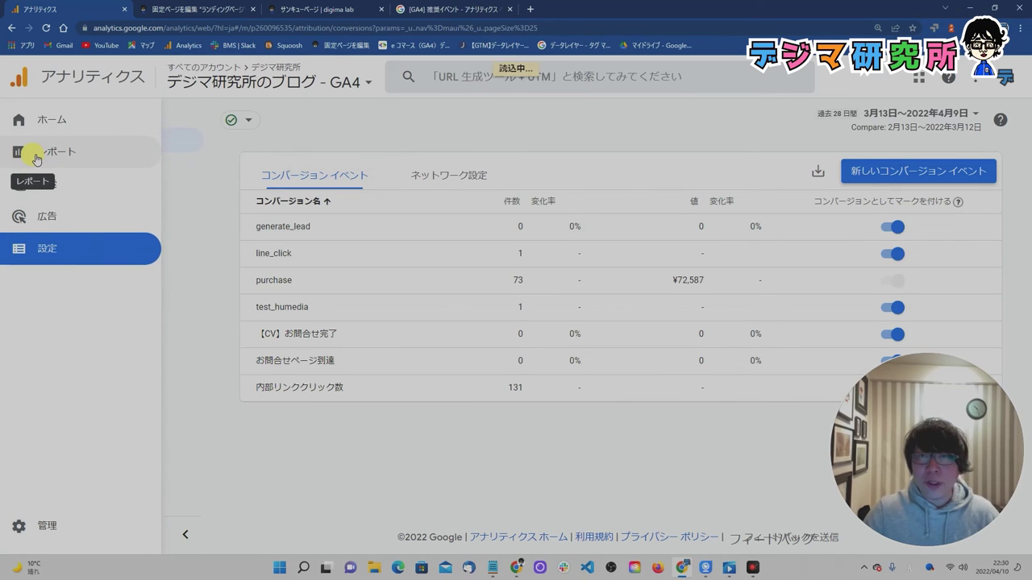
click(36, 155)
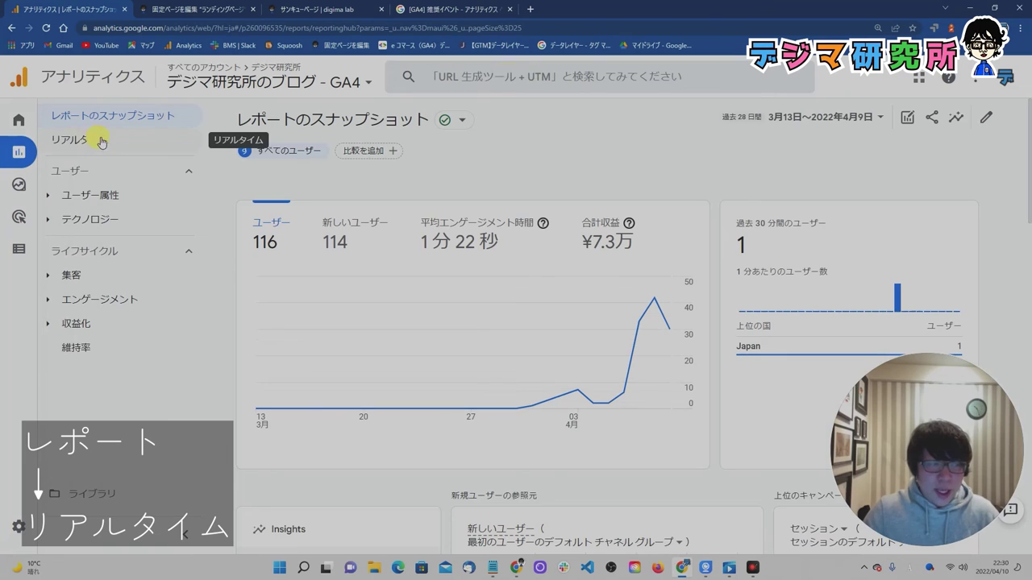
click(121, 140)
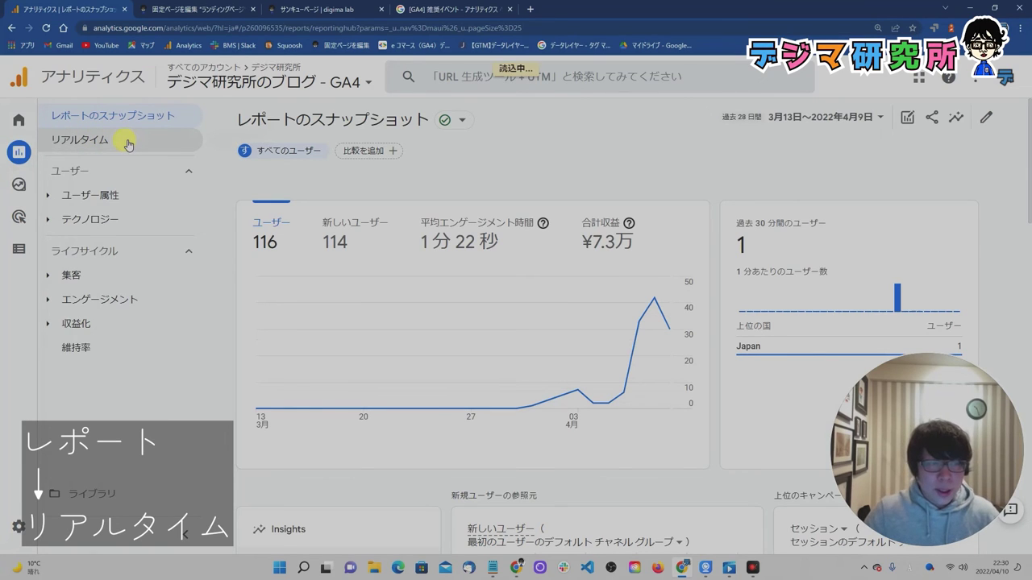
click(127, 142)
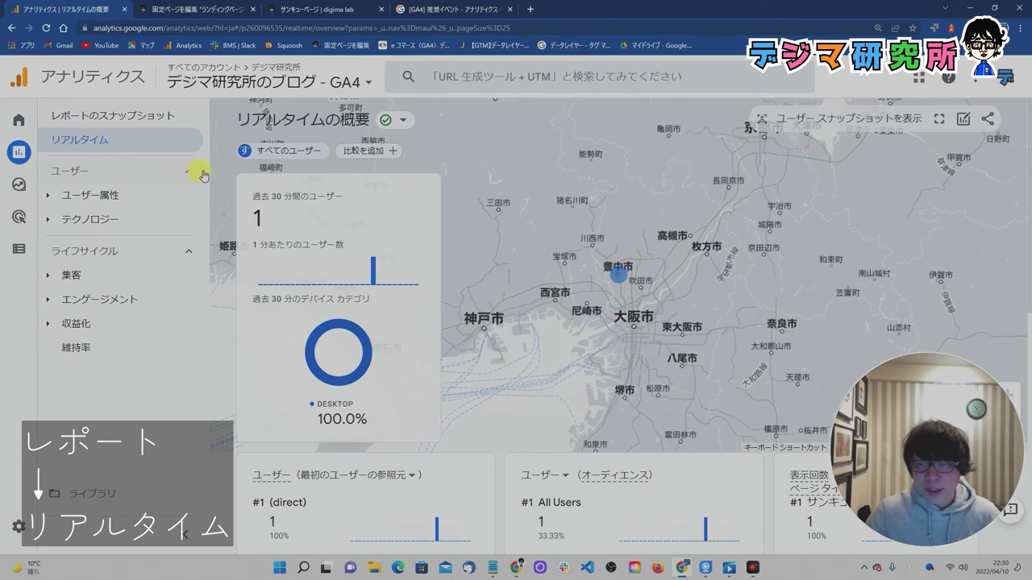
scroll(246, 170, down, 3)
scroll(248, 175, down, 3)
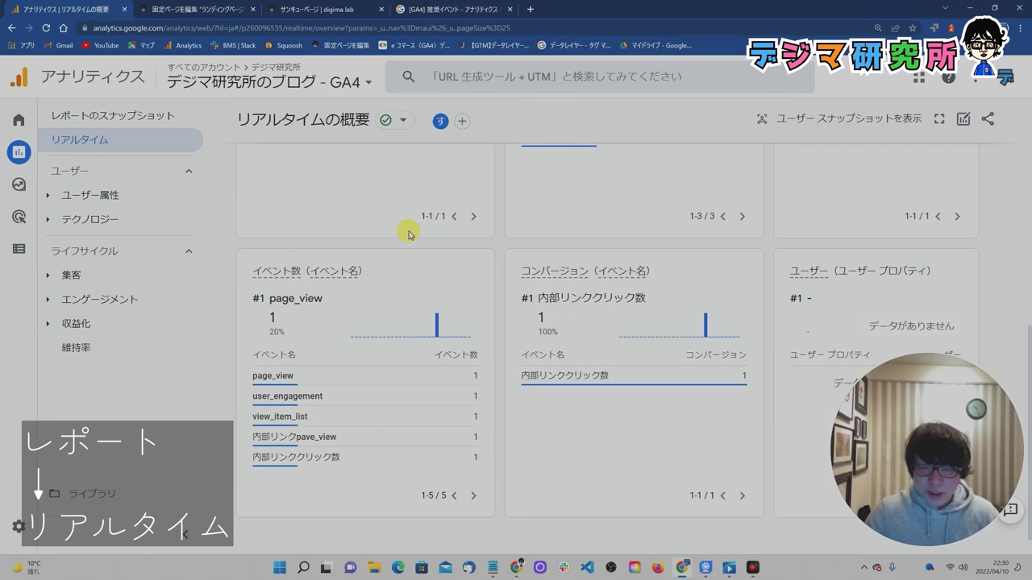
- Switch to the thank-you page and reload dejima-labo.com/thank-you-sample/ to generate a page view
click(326, 7)
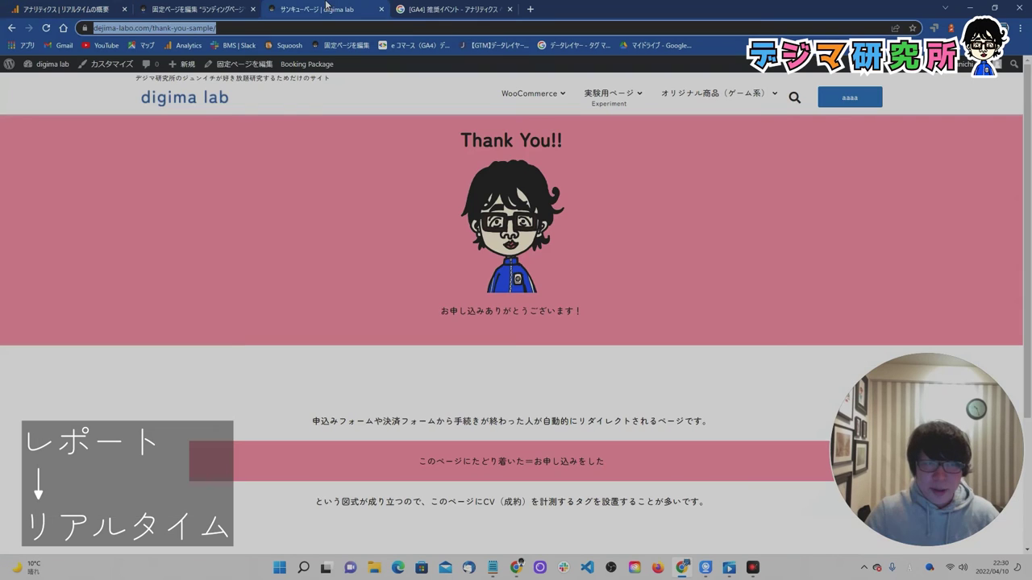
click(284, 139)
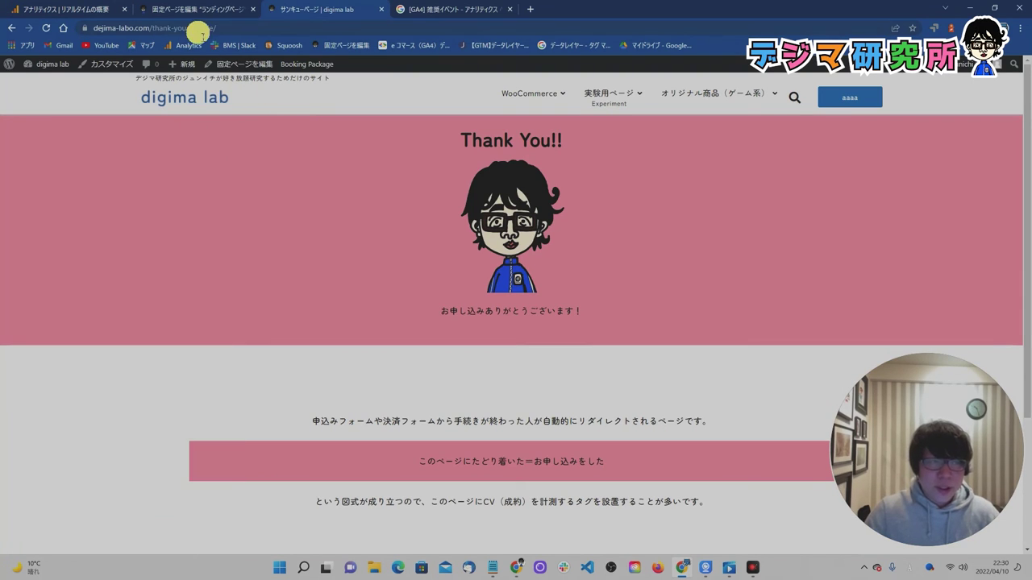
click(178, 29)
key(Return)
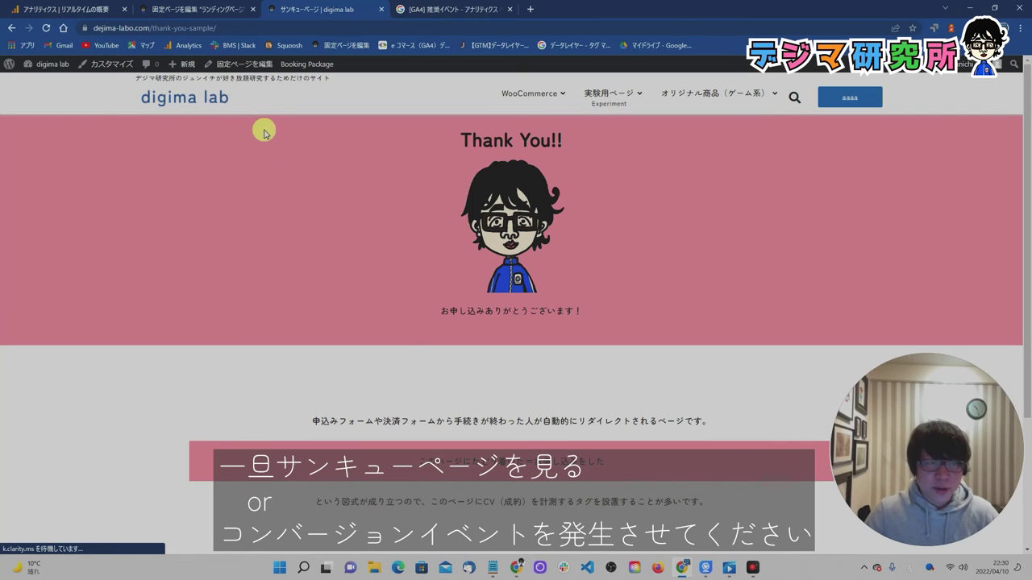
- Open the site's ランディングページ from the experiment pages and go to its contact form
mouse_move(592, 103)
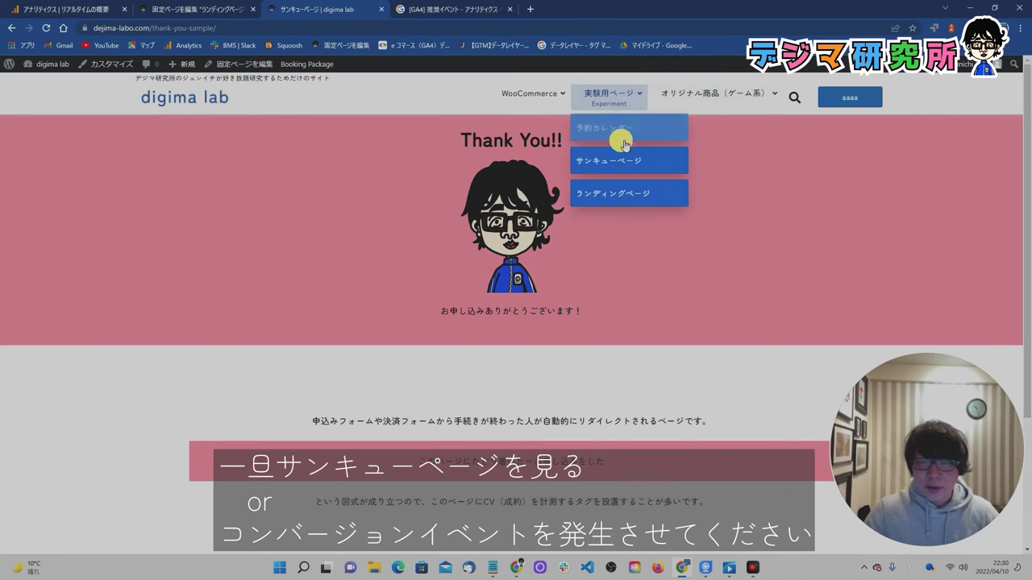
click(641, 194)
scroll(420, 173, down, 5)
scroll(419, 174, down, 3)
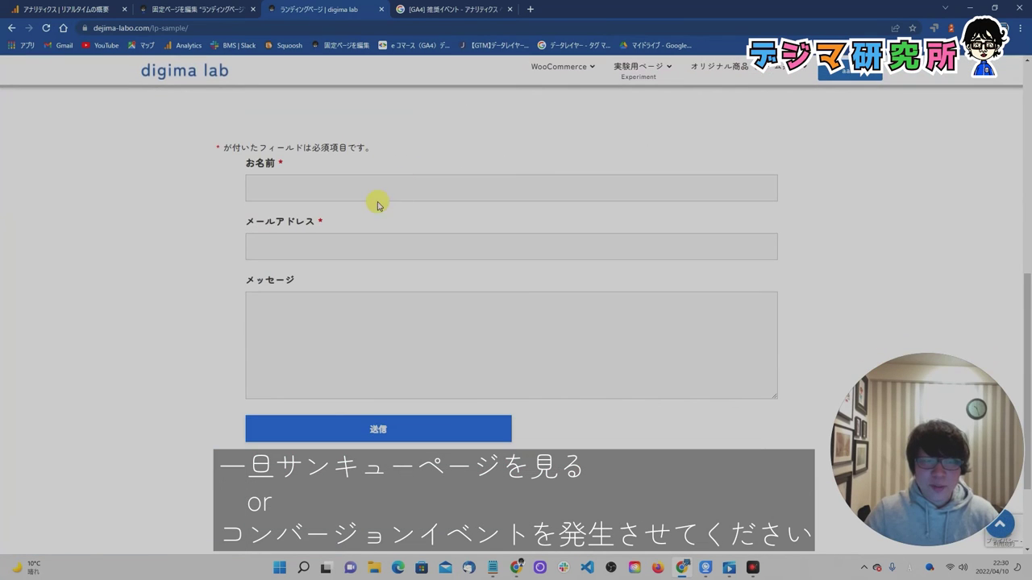
- Fill in the contact form with aaa as name and message plus the contact's e-mail, and submit it
click(376, 190)
click(347, 244)
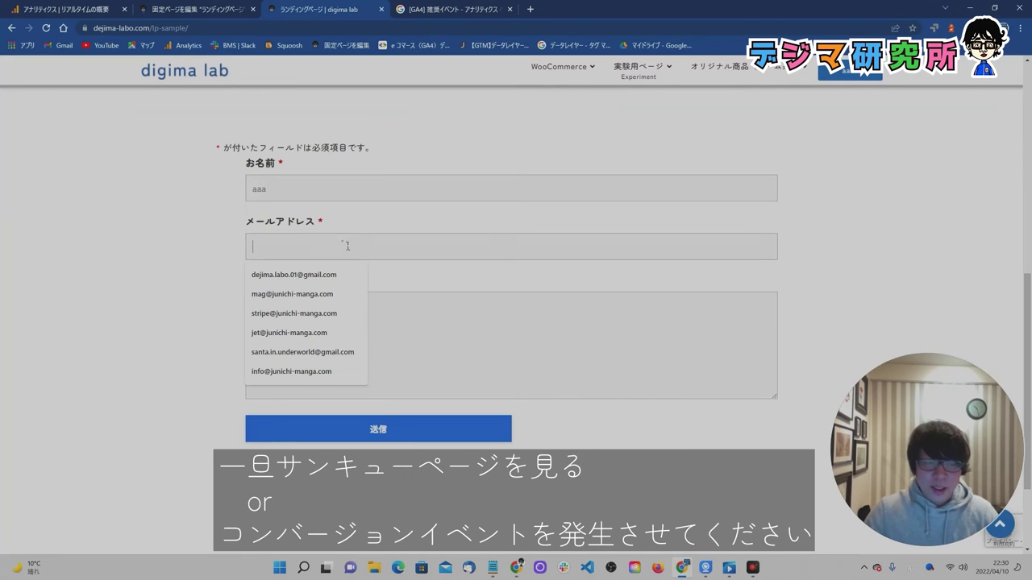
text(d)
key(Down)
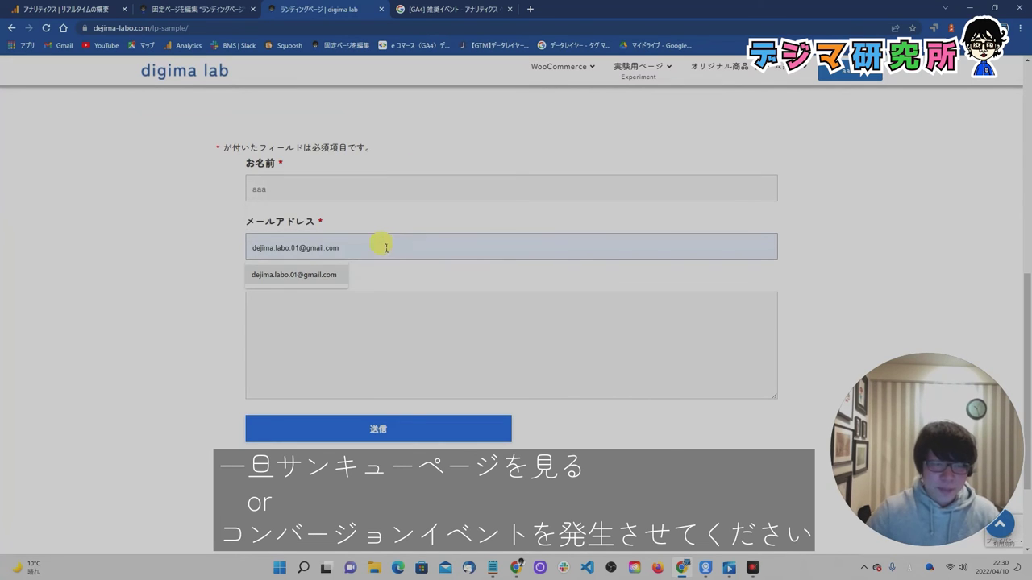
click(334, 275)
click(330, 315)
text(aaa)
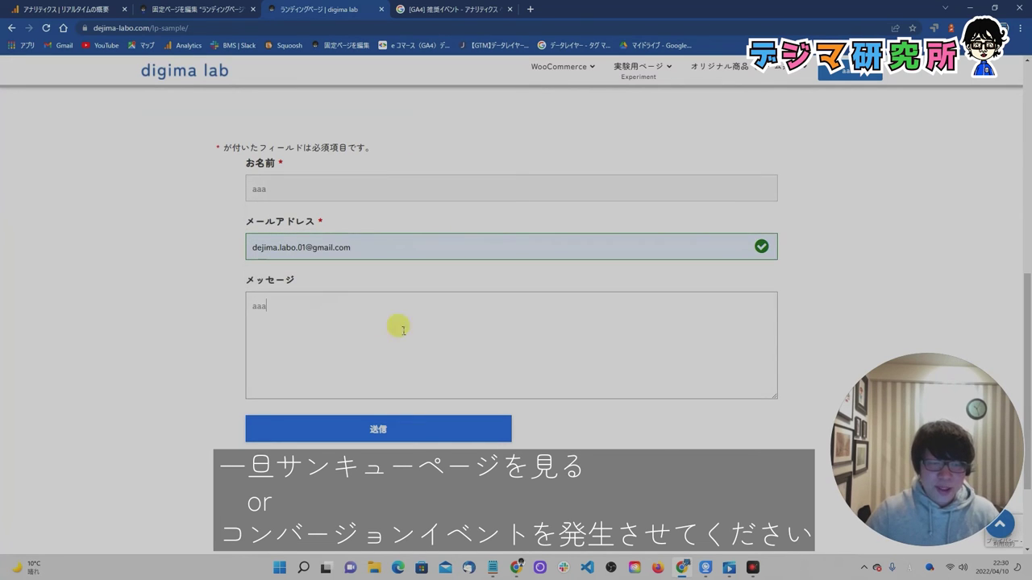
click(433, 428)
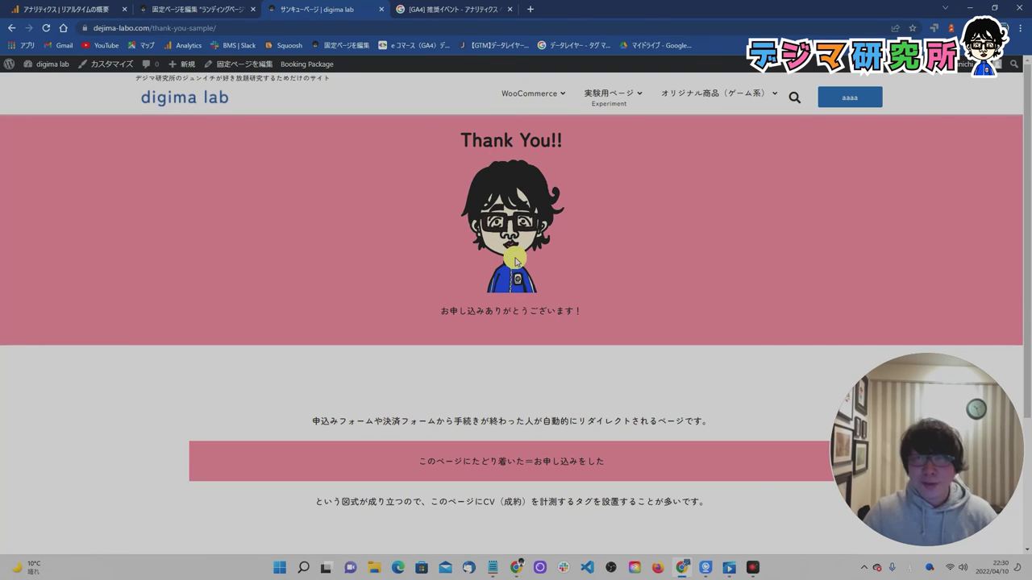
- Return to the Analytics realtime report and check the event count and conversion cards for generate_lead
click(65, 8)
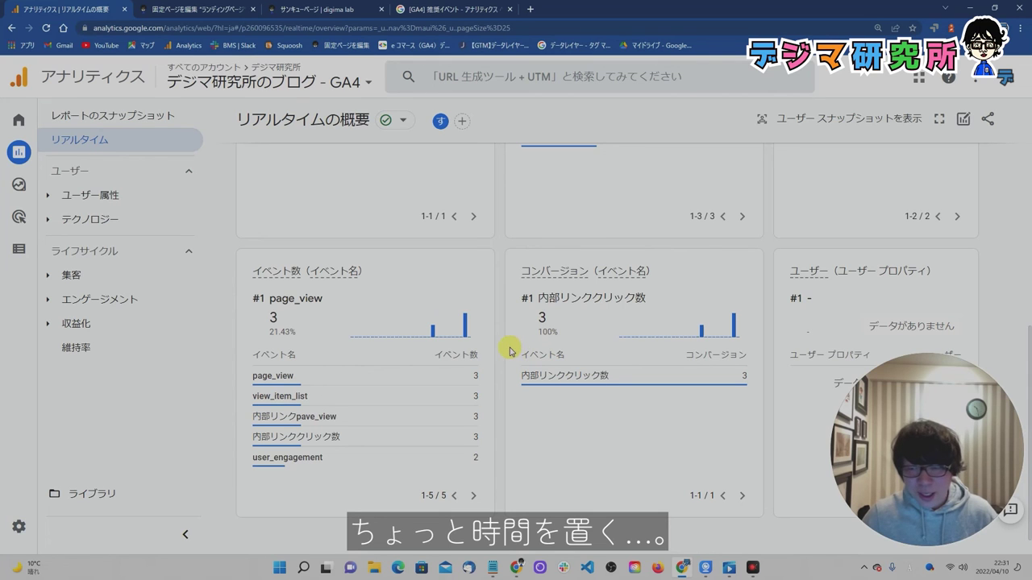
scroll(510, 351, up, 2)
scroll(510, 351, up, 2)
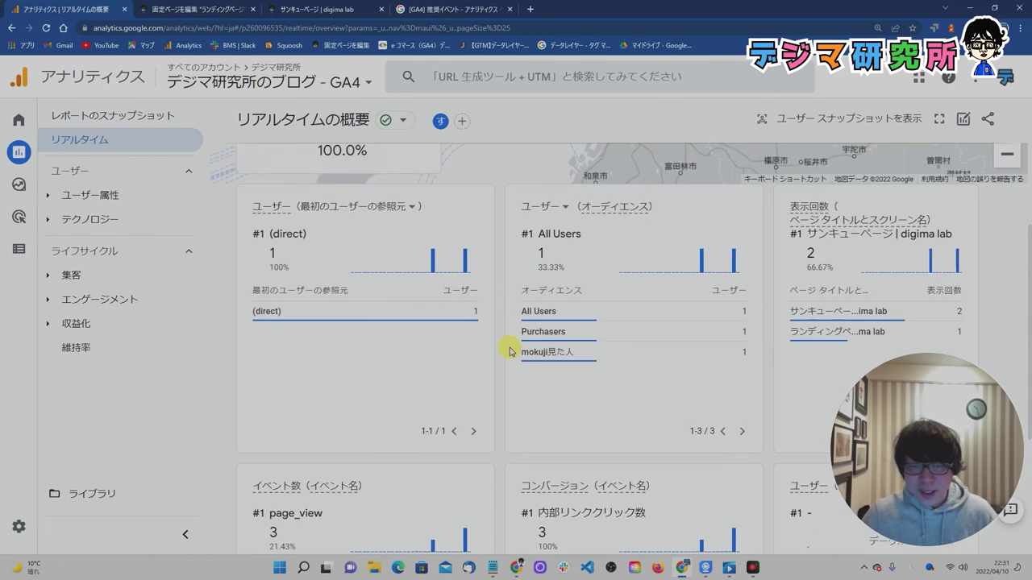
scroll(509, 349, down, 5)
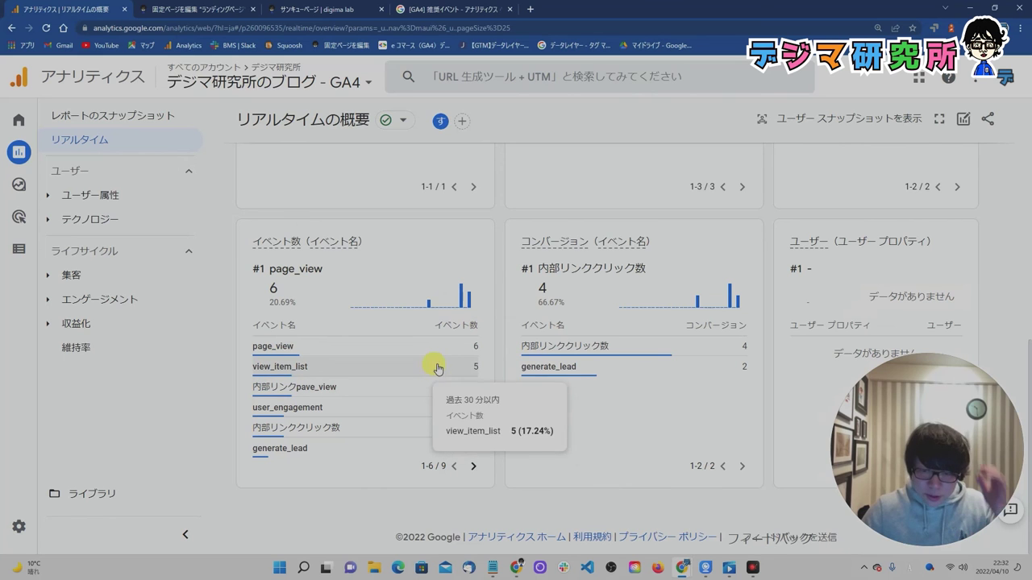
mouse_move(538, 379)
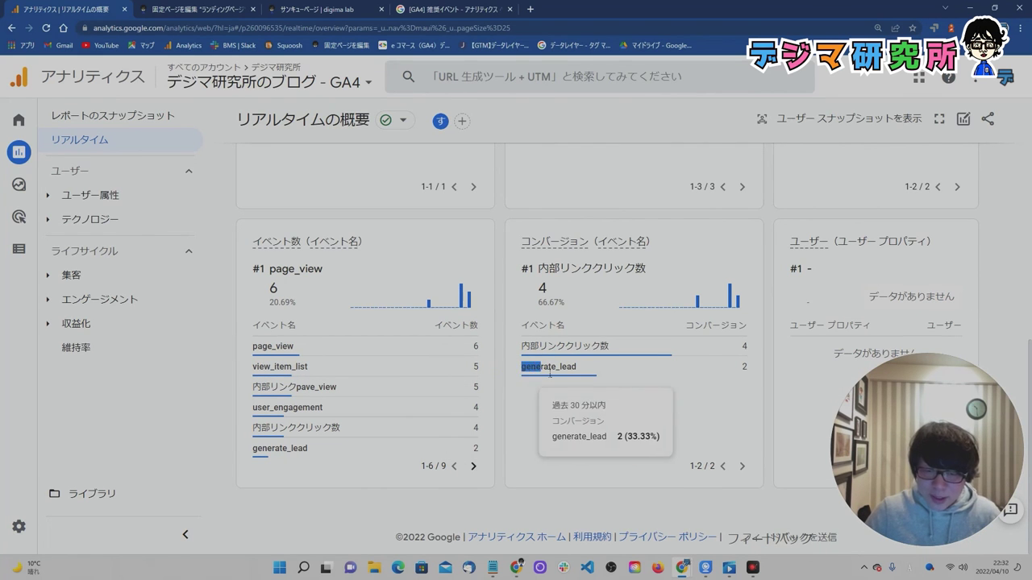
mouse_move(576, 371)
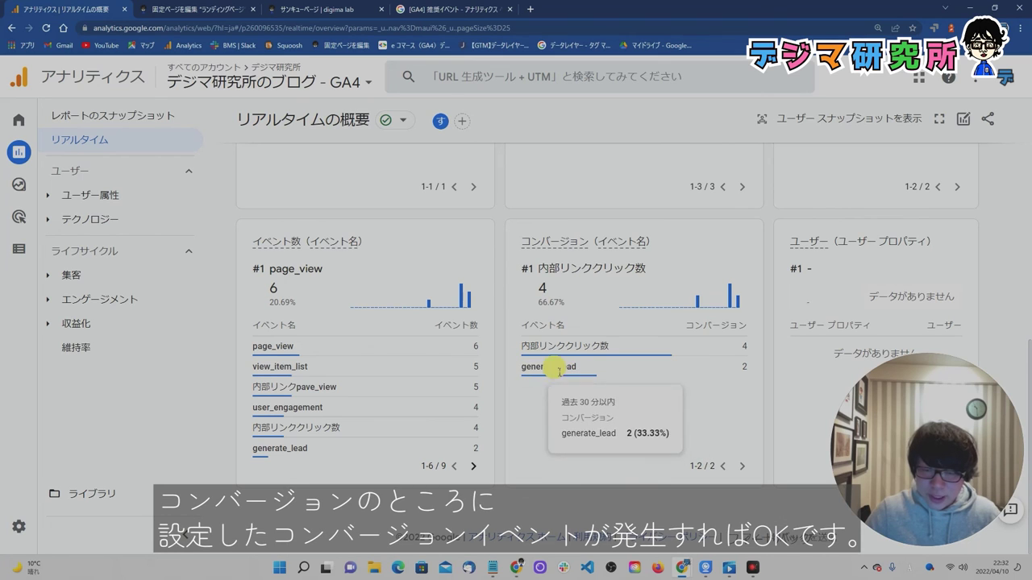
drag(521, 249, 656, 245)
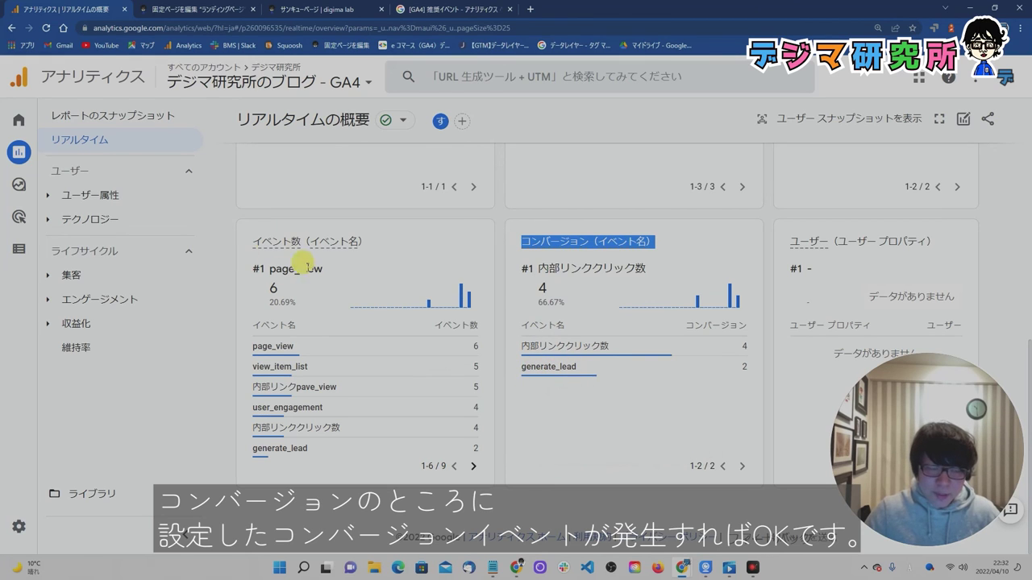
click(241, 453)
mouse_move(303, 458)
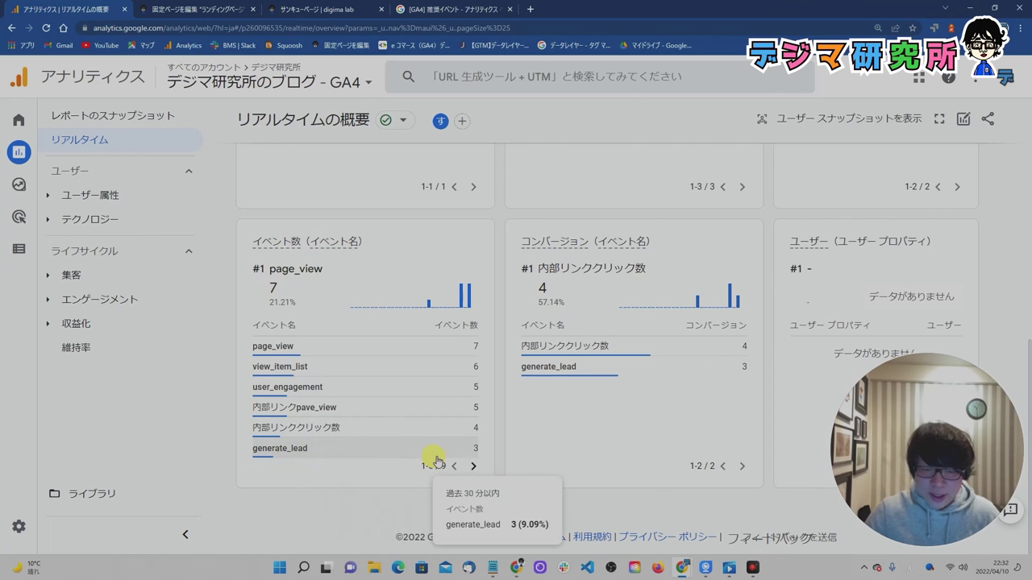